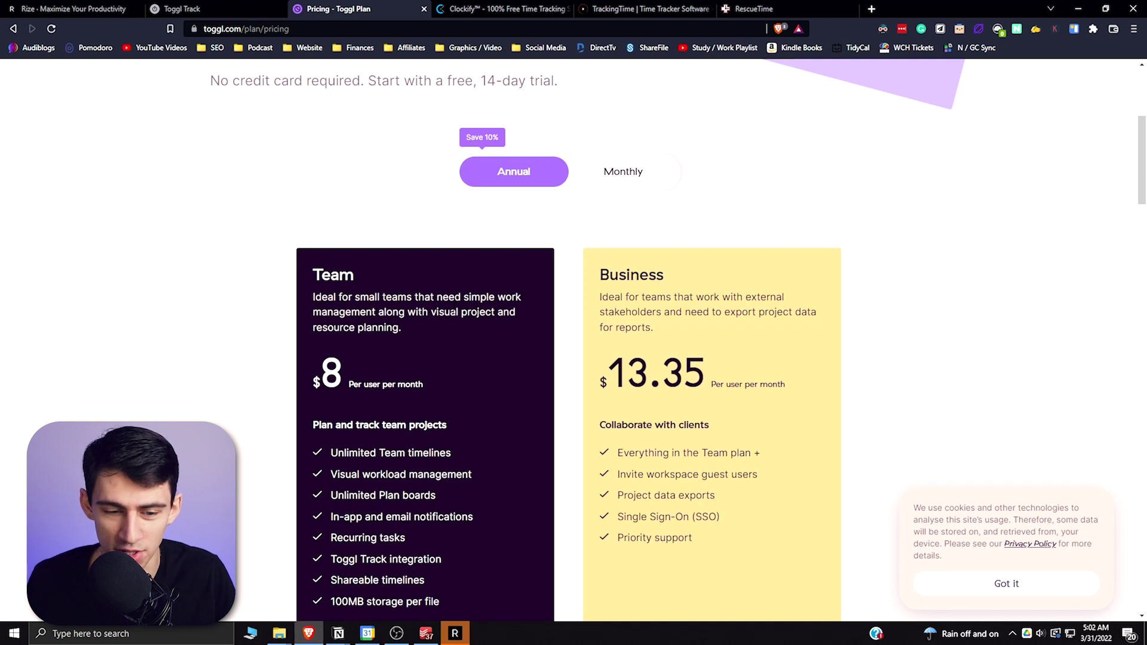
scroll(453, 314, down, 1)
scroll(468, 305, down, 1)
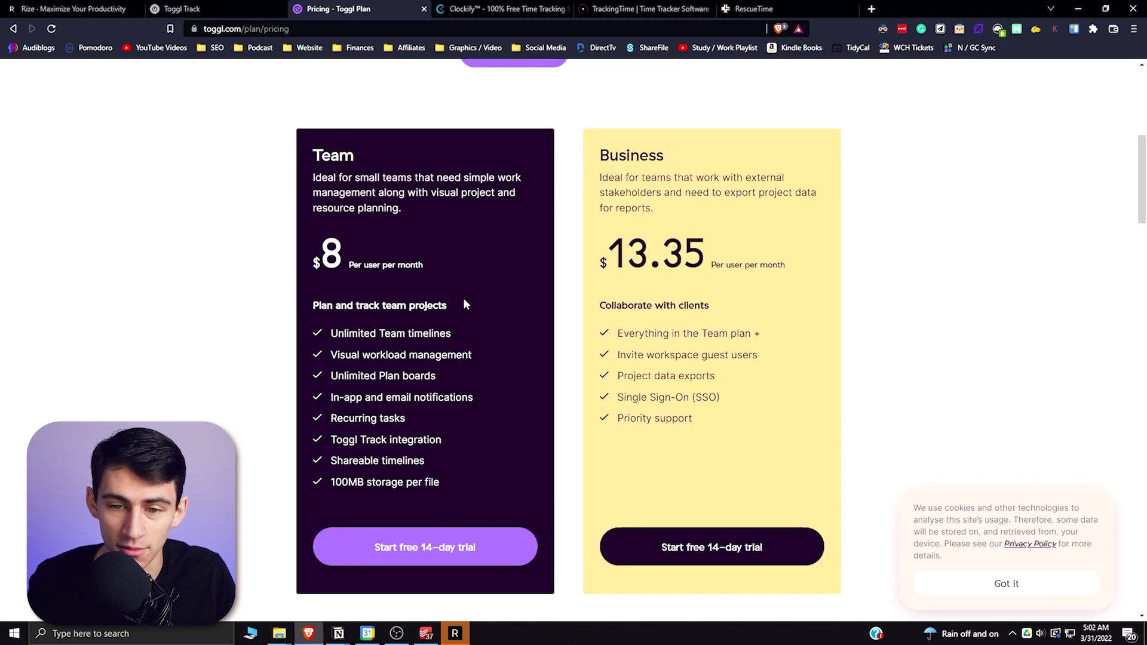
scroll(464, 298, up, 4)
scroll(428, 300, down, 3)
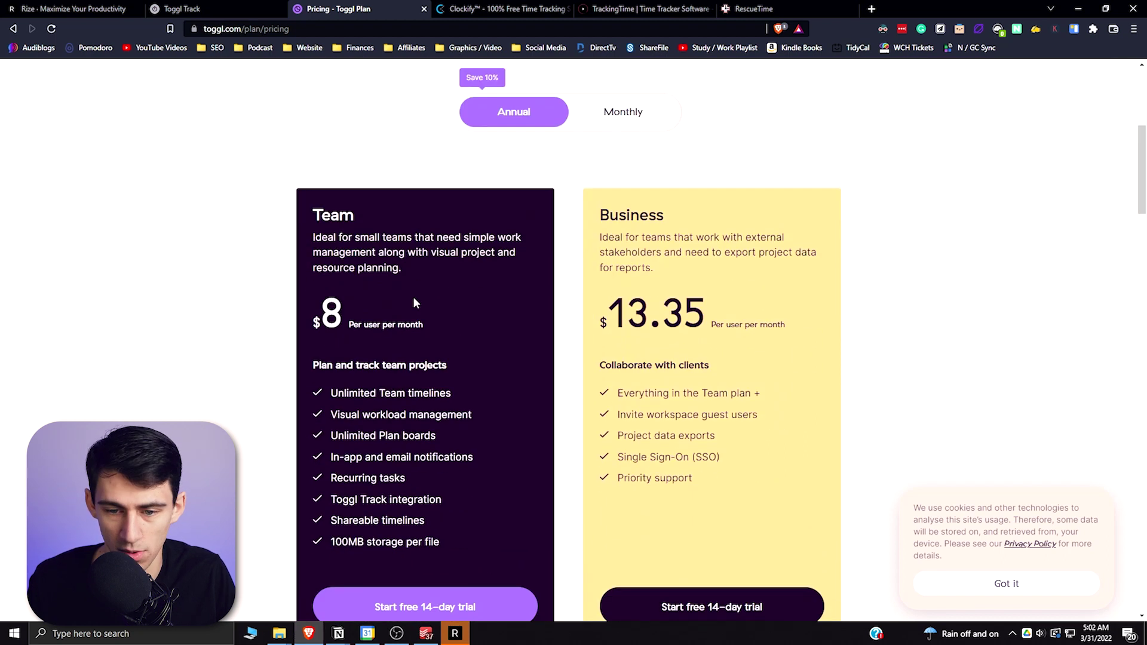
scroll(408, 300, down, 1)
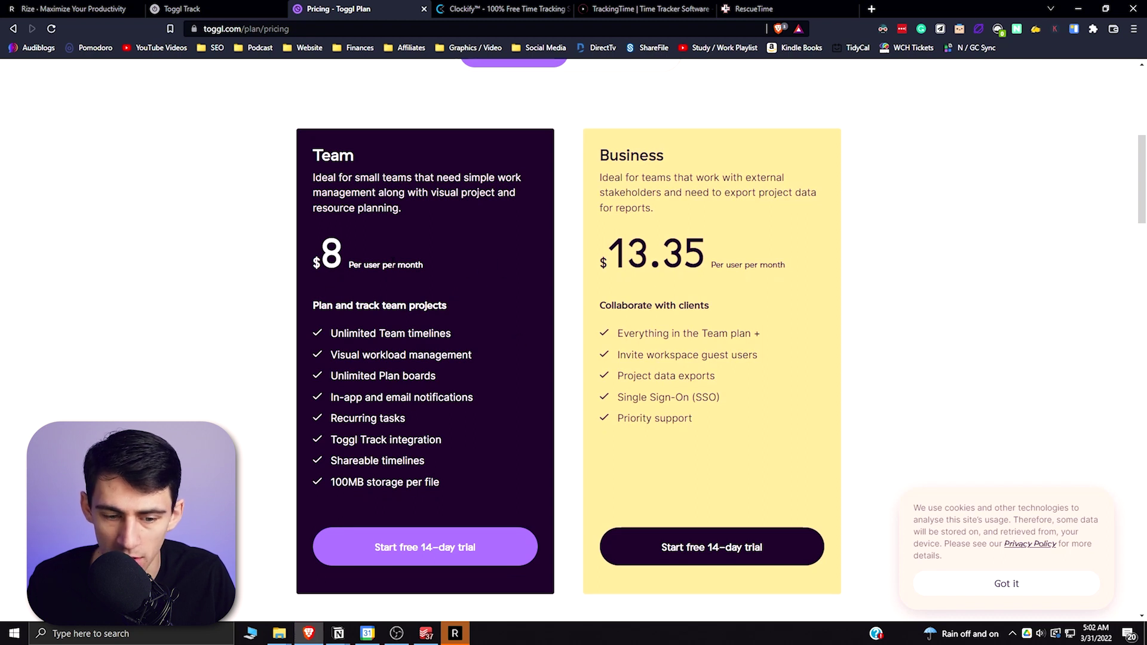
key(ctrl+shift+Tab)
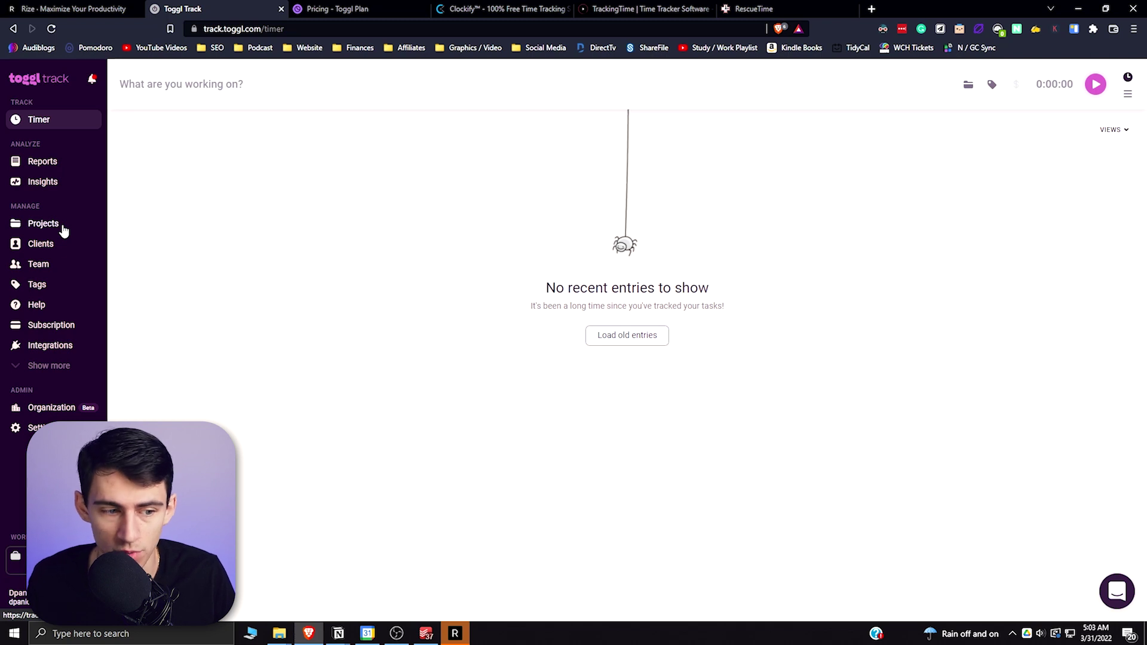
click(50, 346)
scroll(435, 366, down, 1)
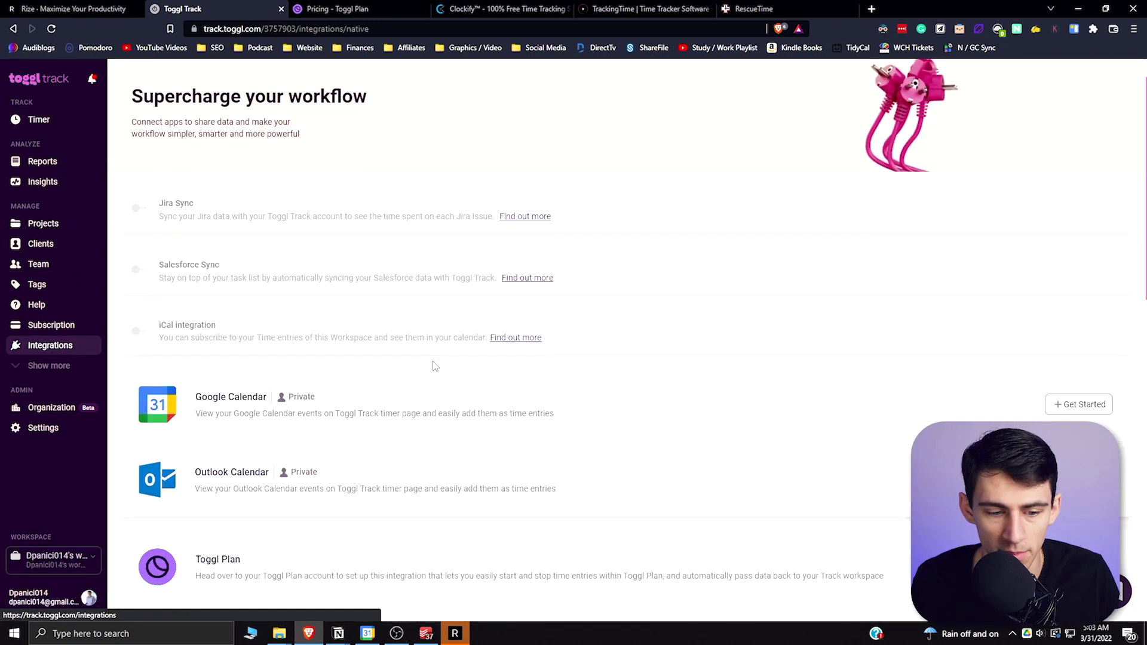
scroll(435, 366, down, 1)
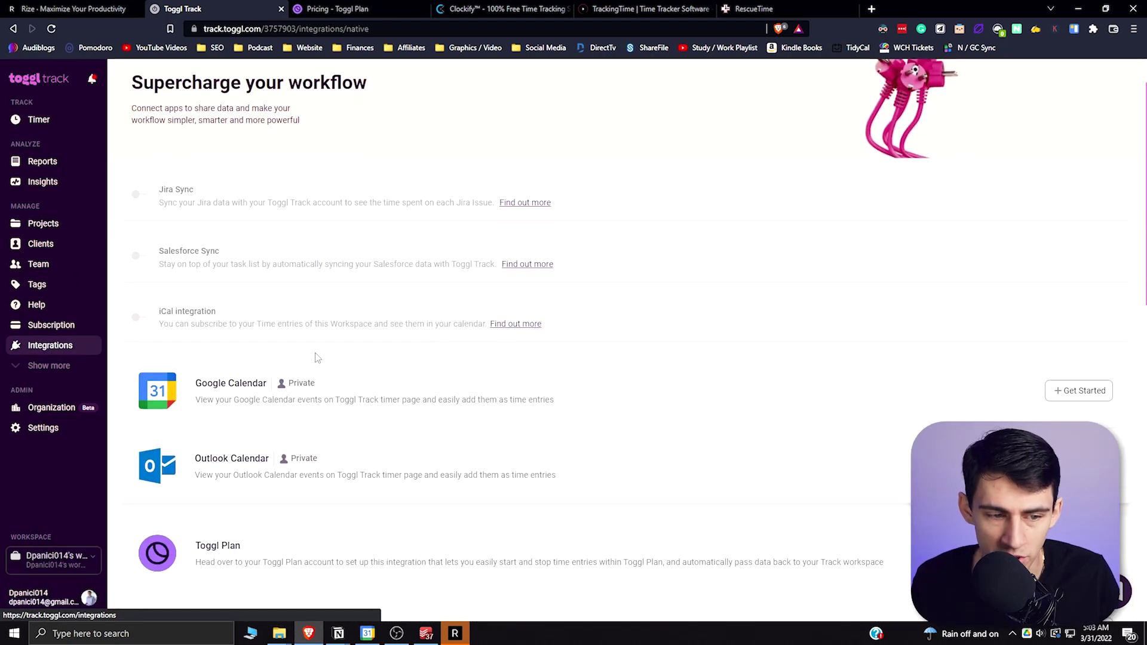
scroll(251, 299, down, 1)
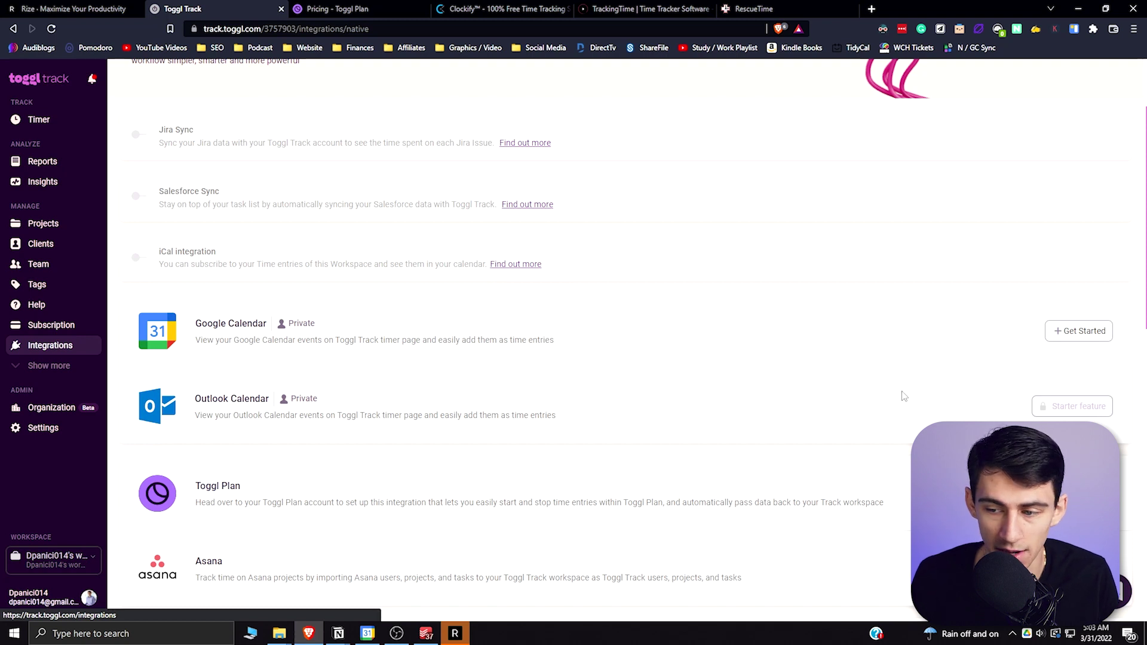
click(1079, 331)
click(182, 203)
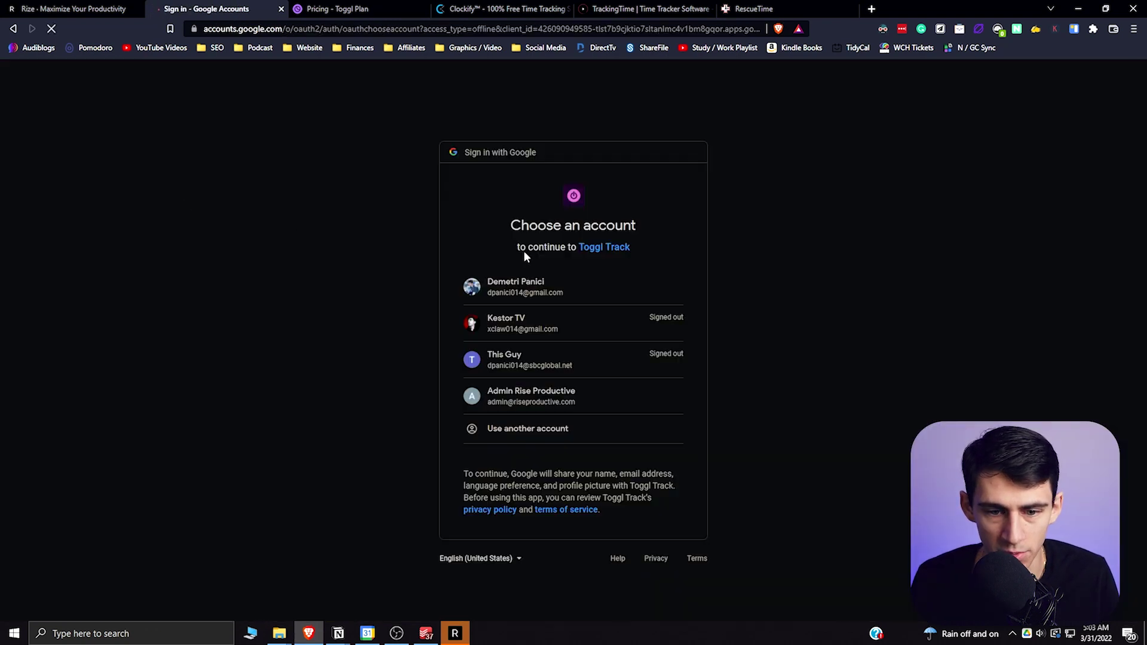
click(558, 395)
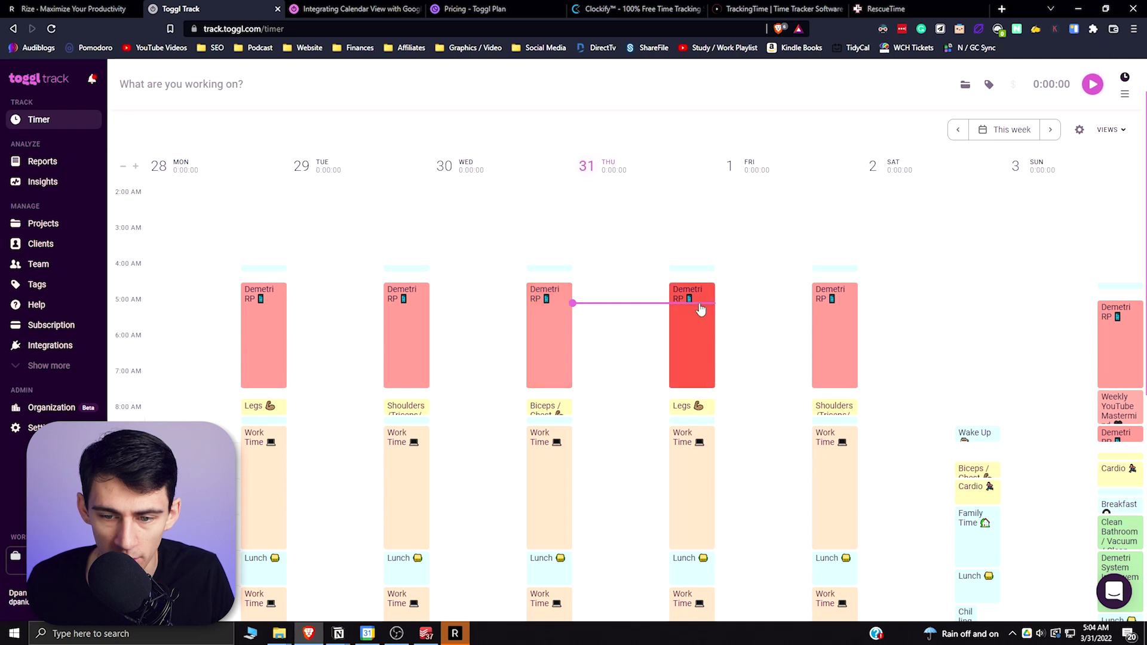
click(700, 327)
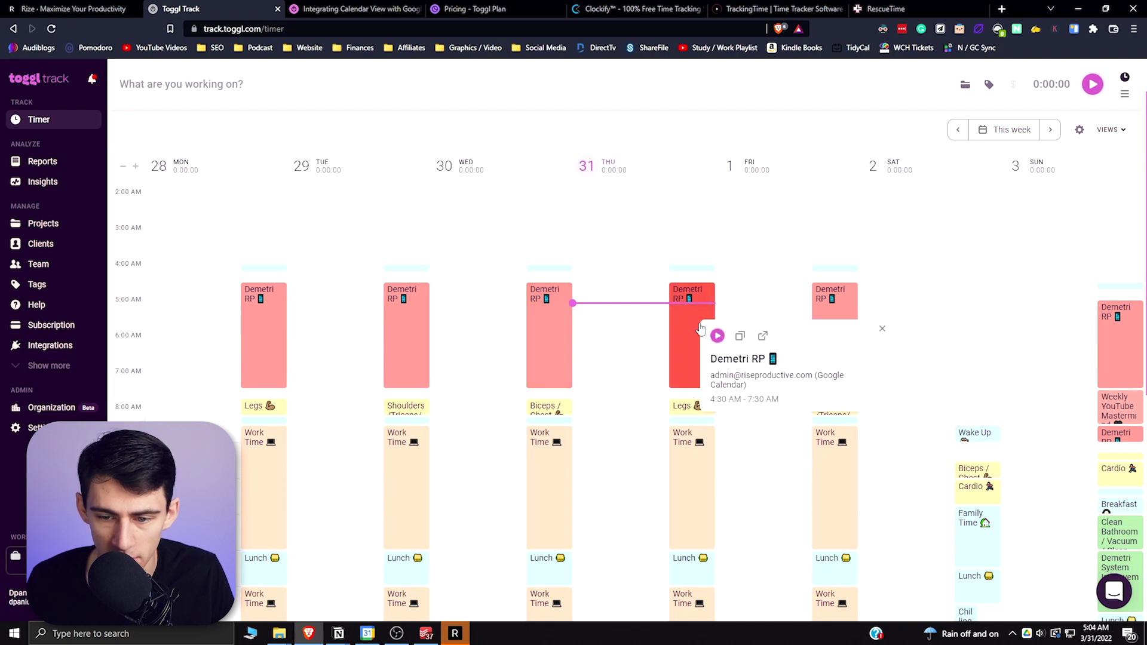
click(741, 337)
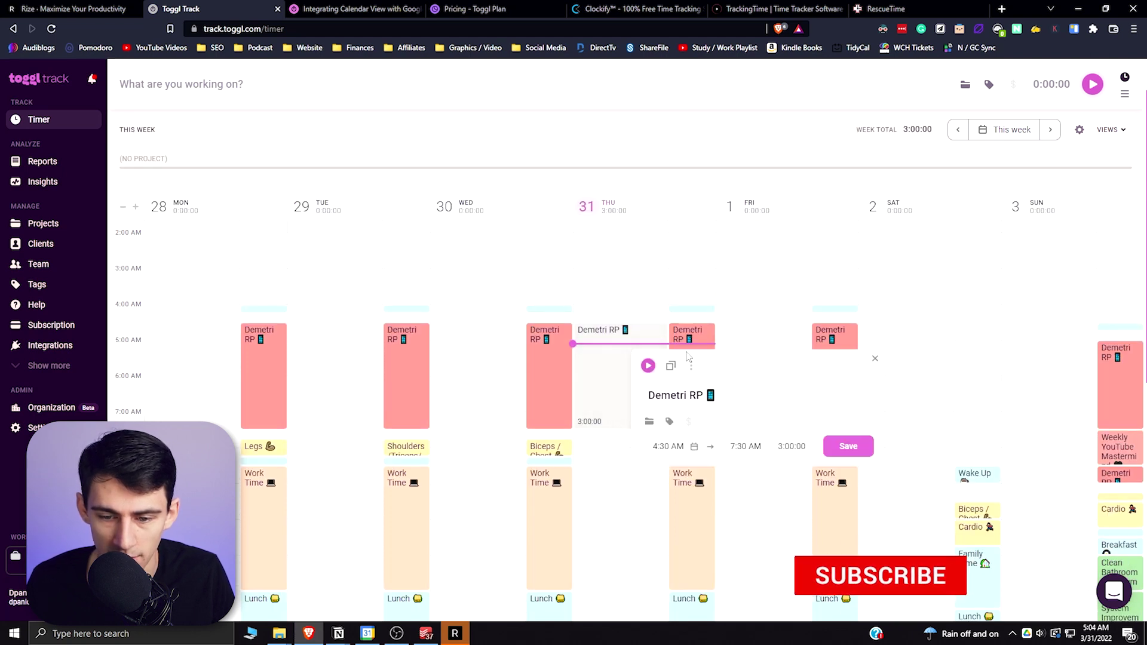
click(650, 423)
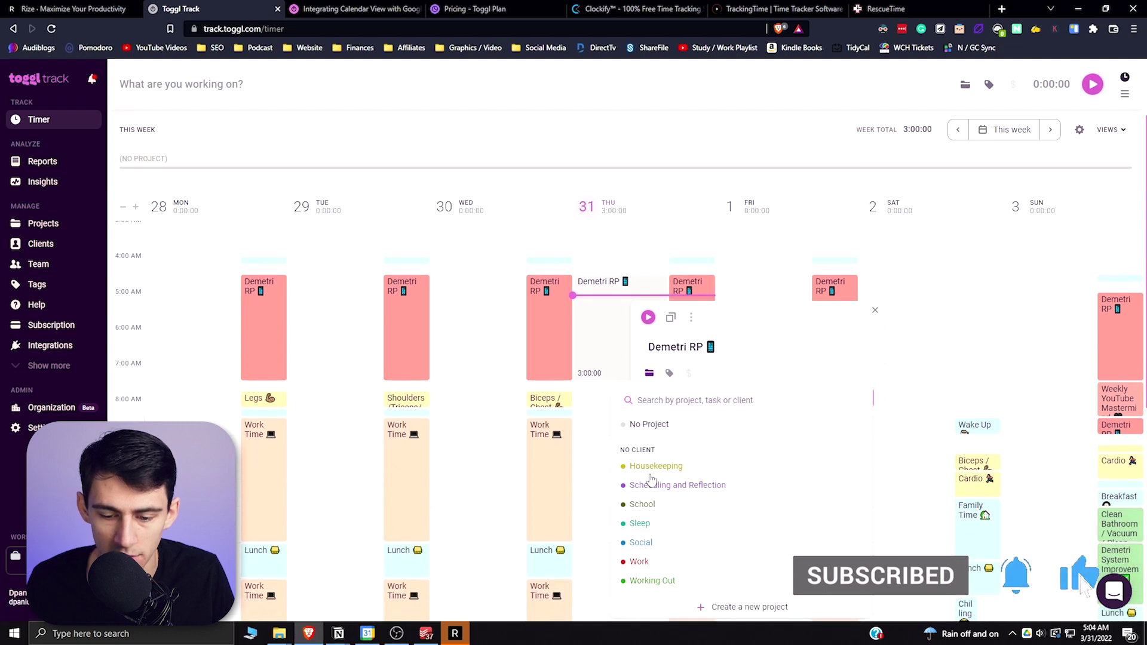
key(Escape)
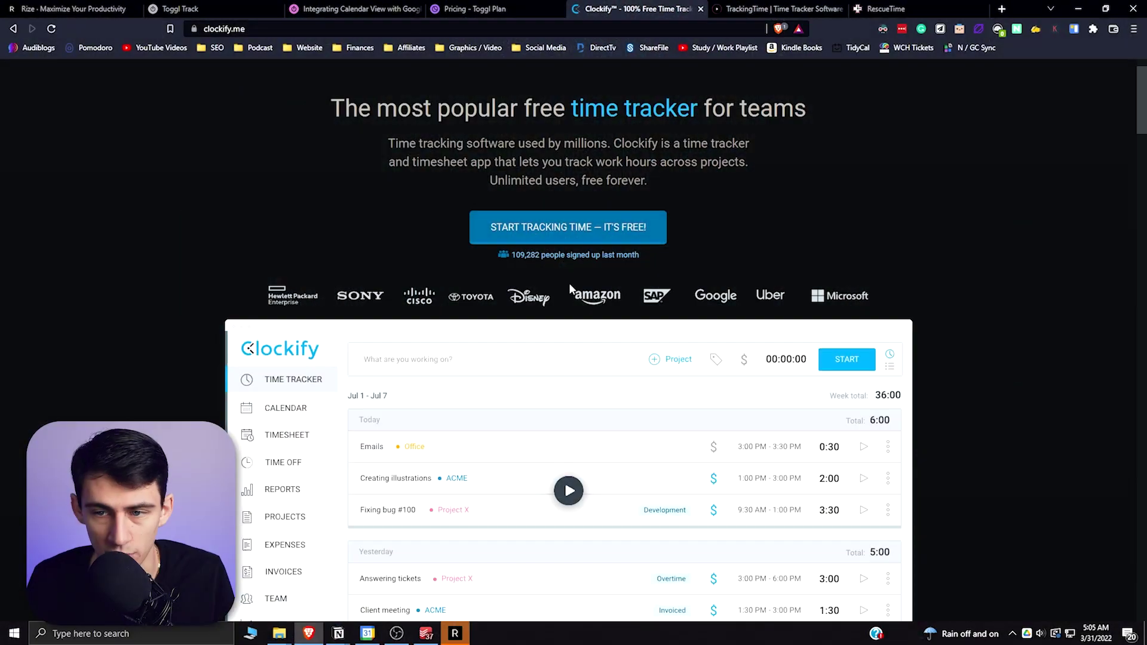
scroll(565, 269, up, 1)
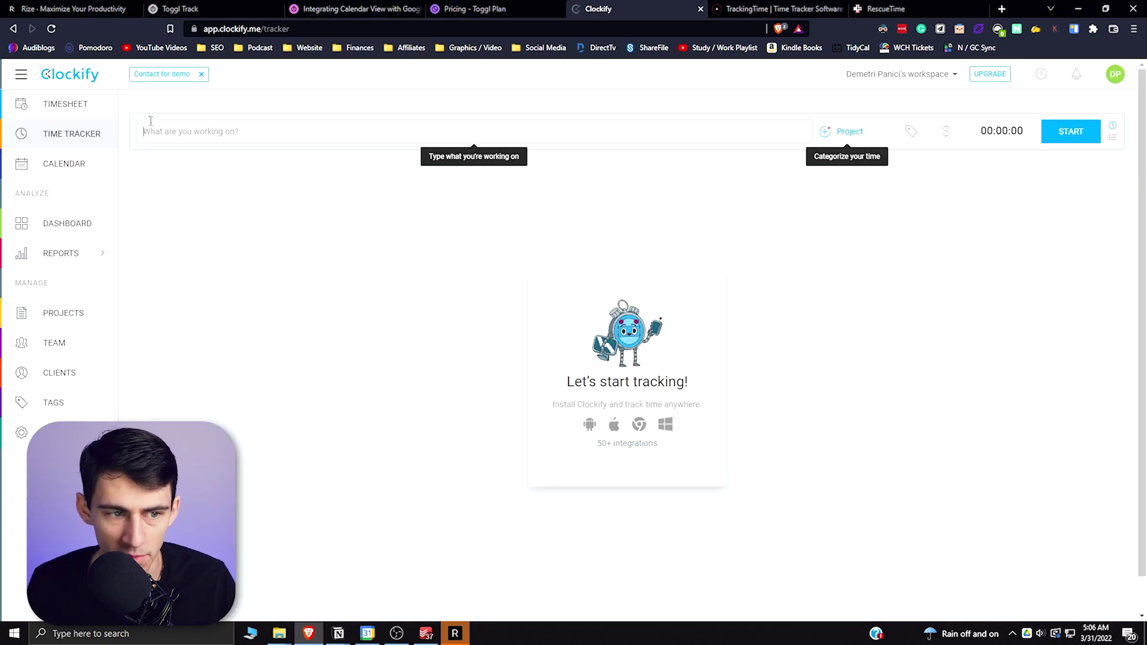
click(62, 166)
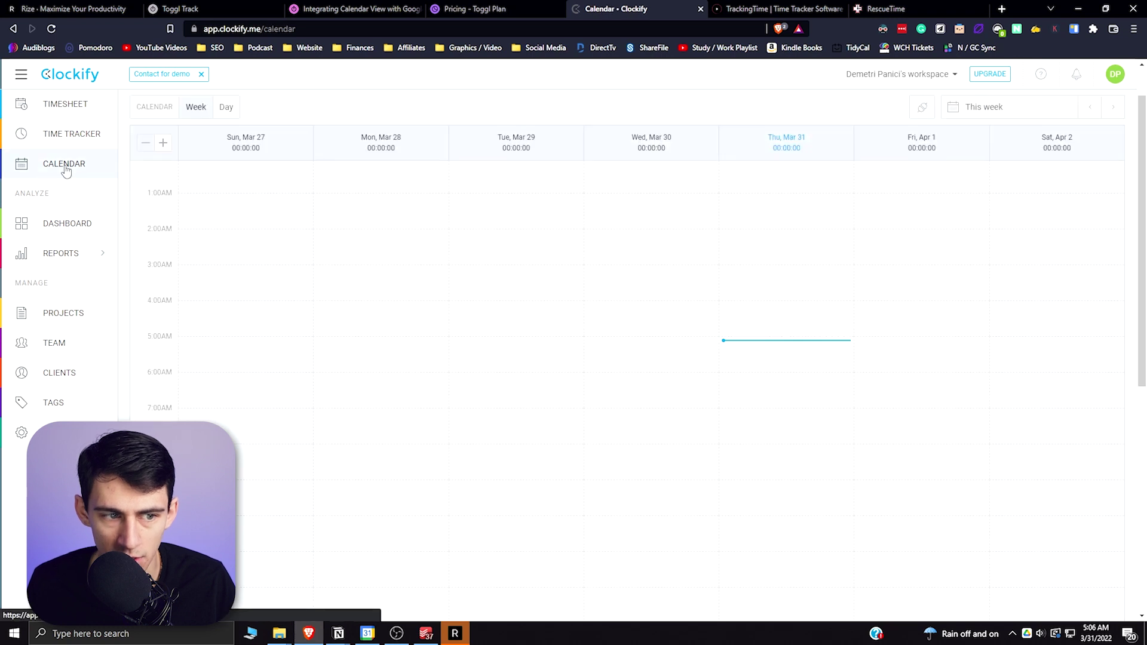
click(43, 226)
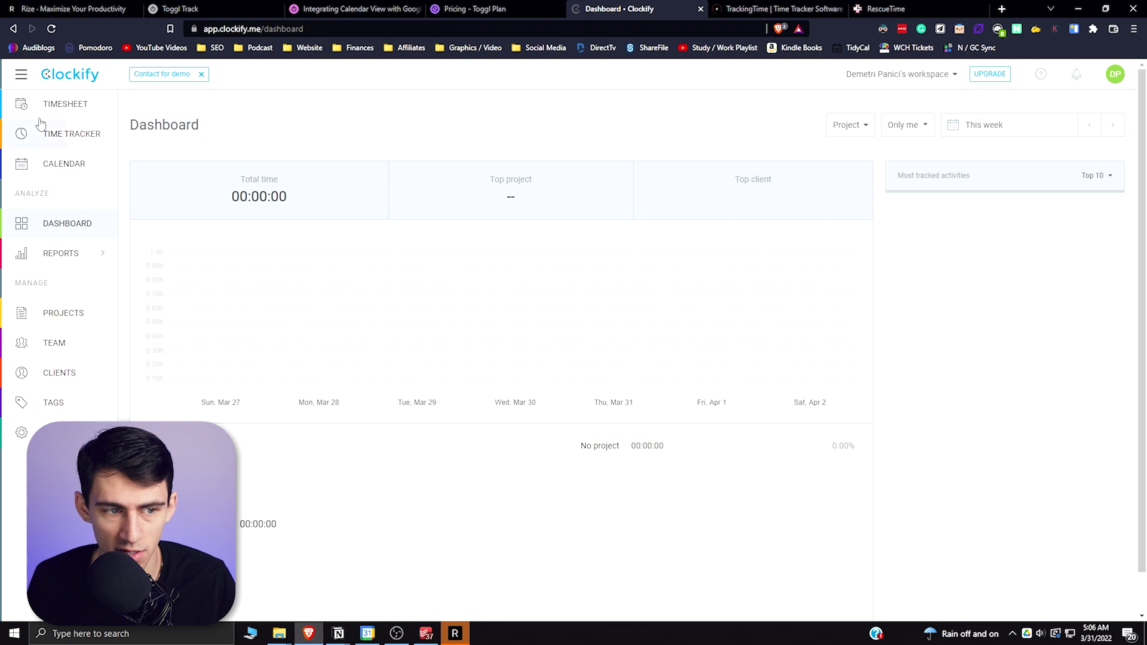
click(57, 163)
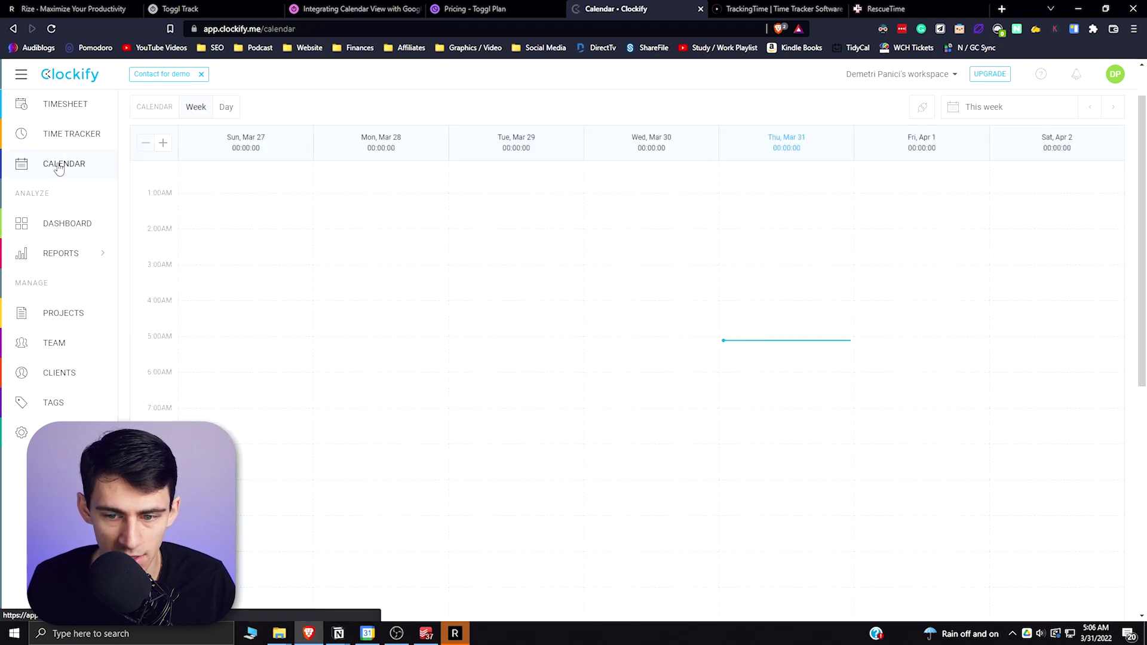
click(69, 134)
click(626, 441)
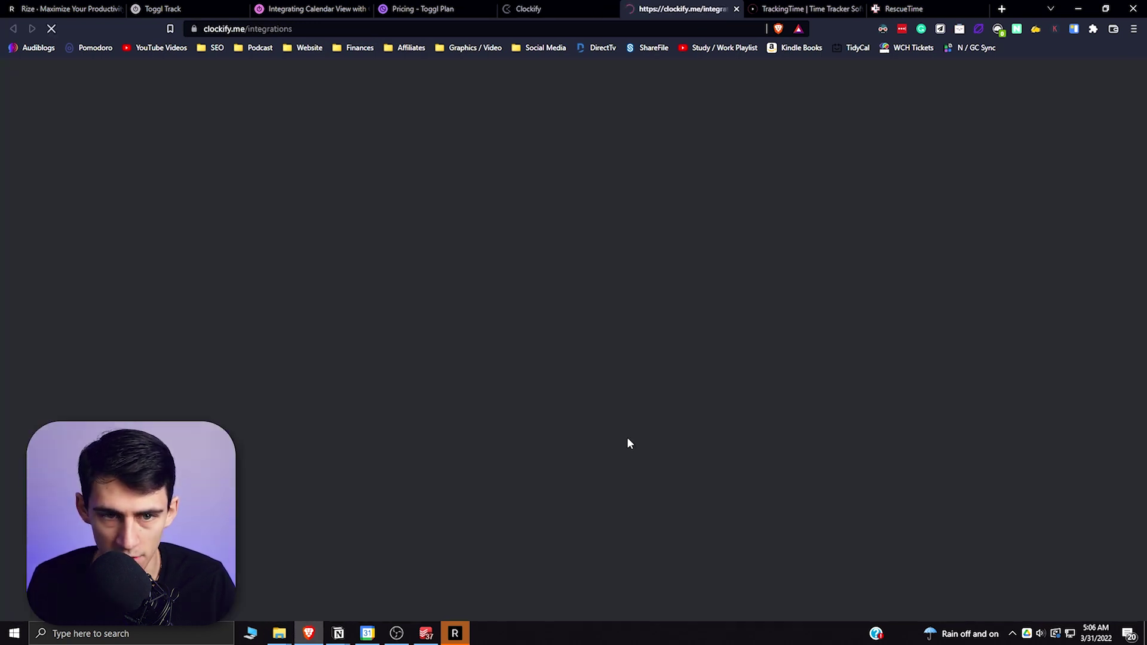
scroll(561, 294, down, 7)
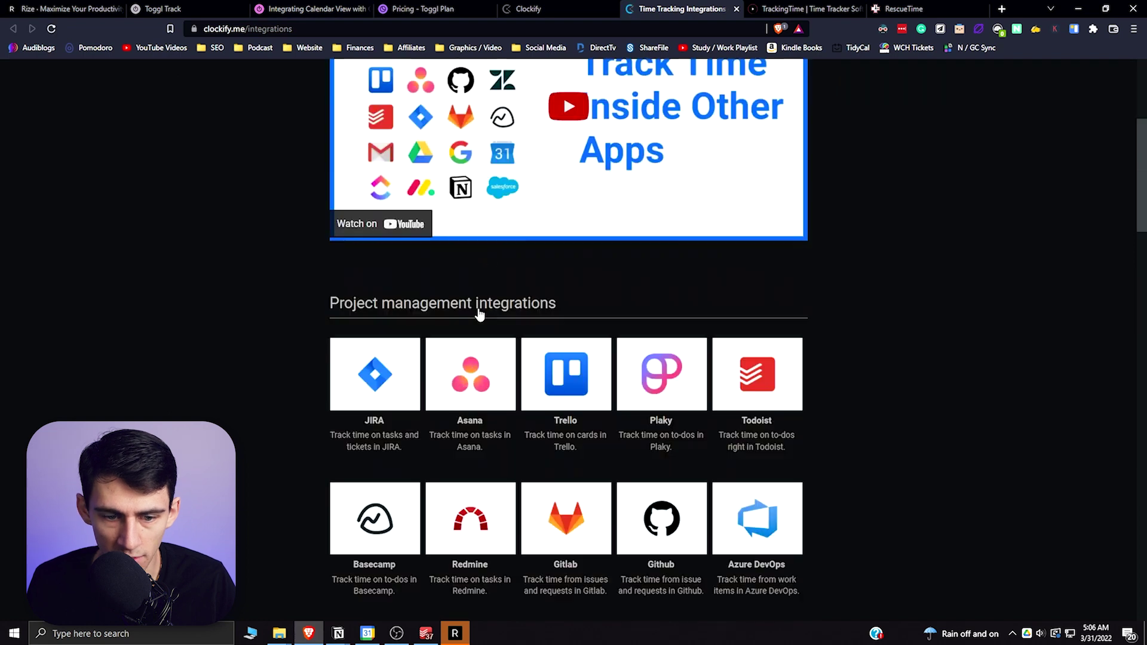
scroll(505, 311, down, 2)
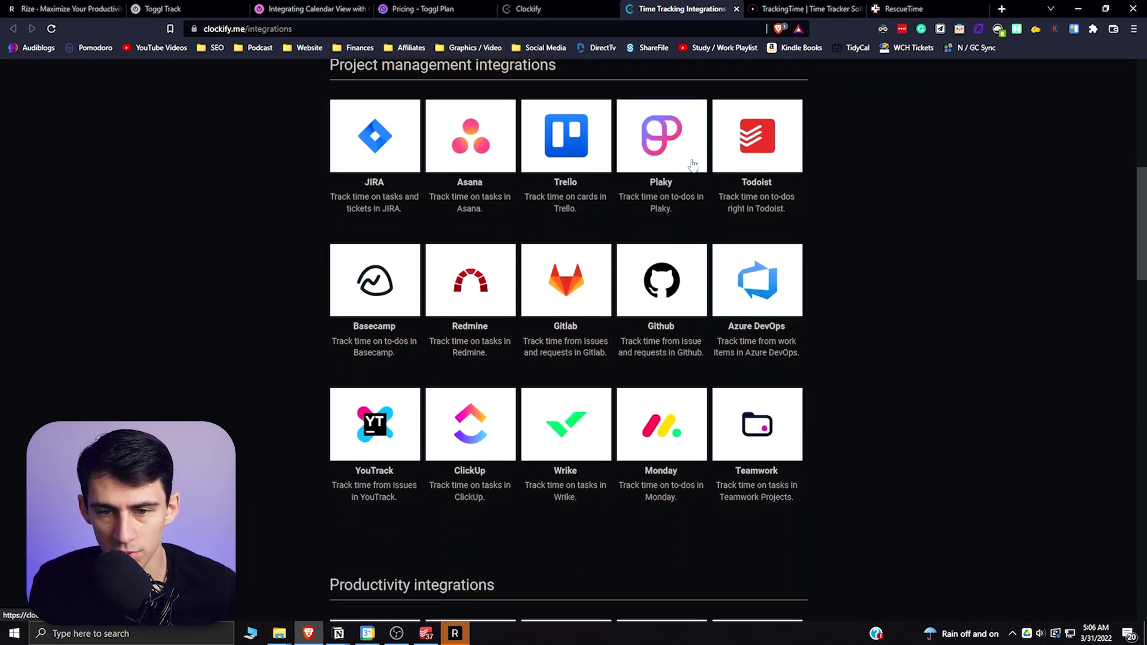
scroll(681, 173, down, 3)
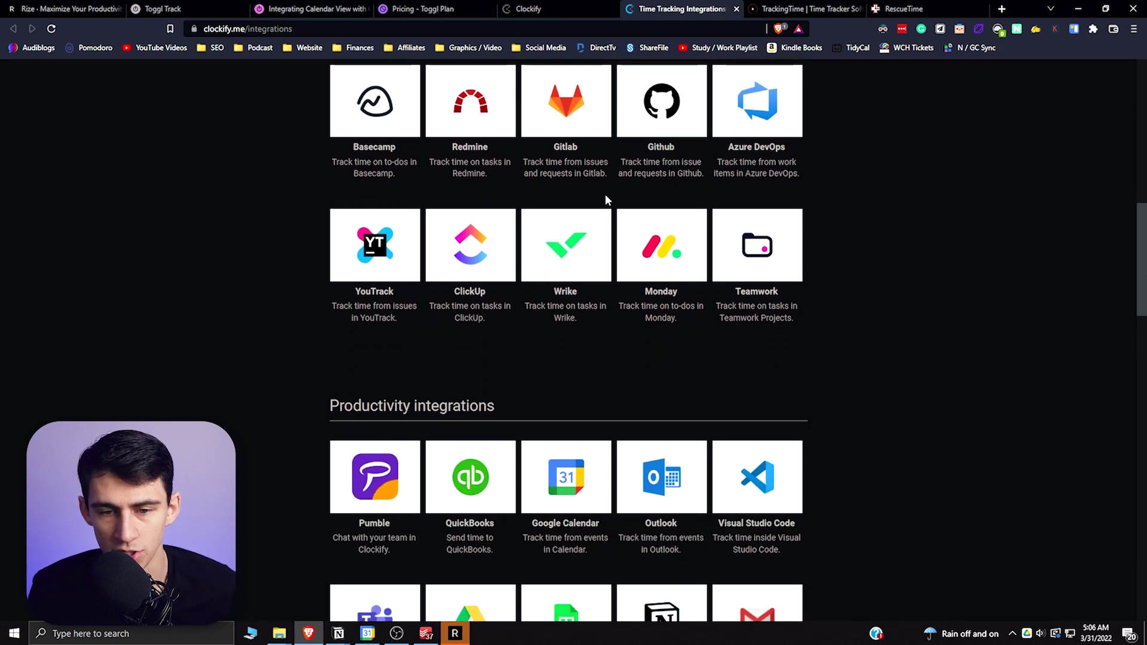
scroll(585, 203, up, 4)
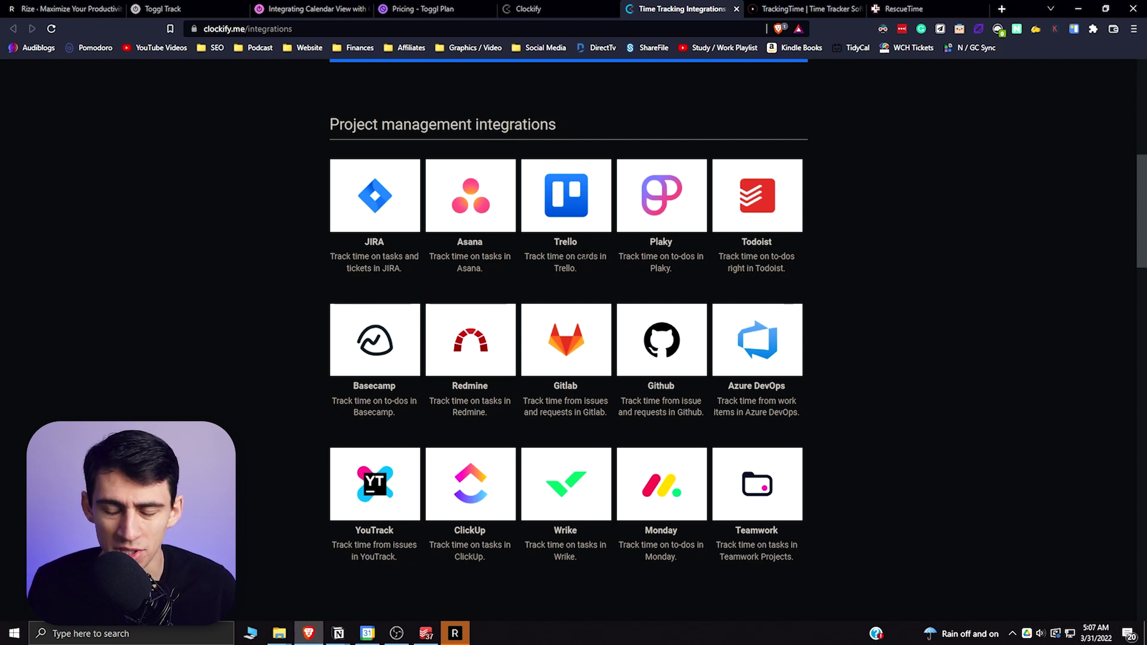
scroll(597, 366, down, 5)
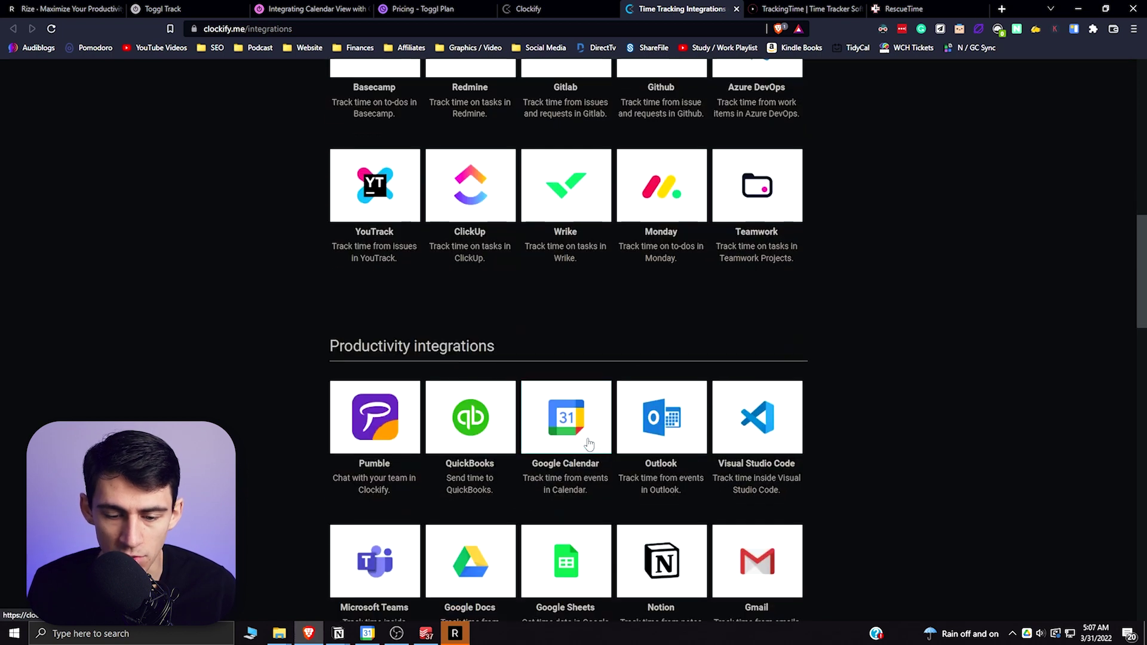
click(589, 444)
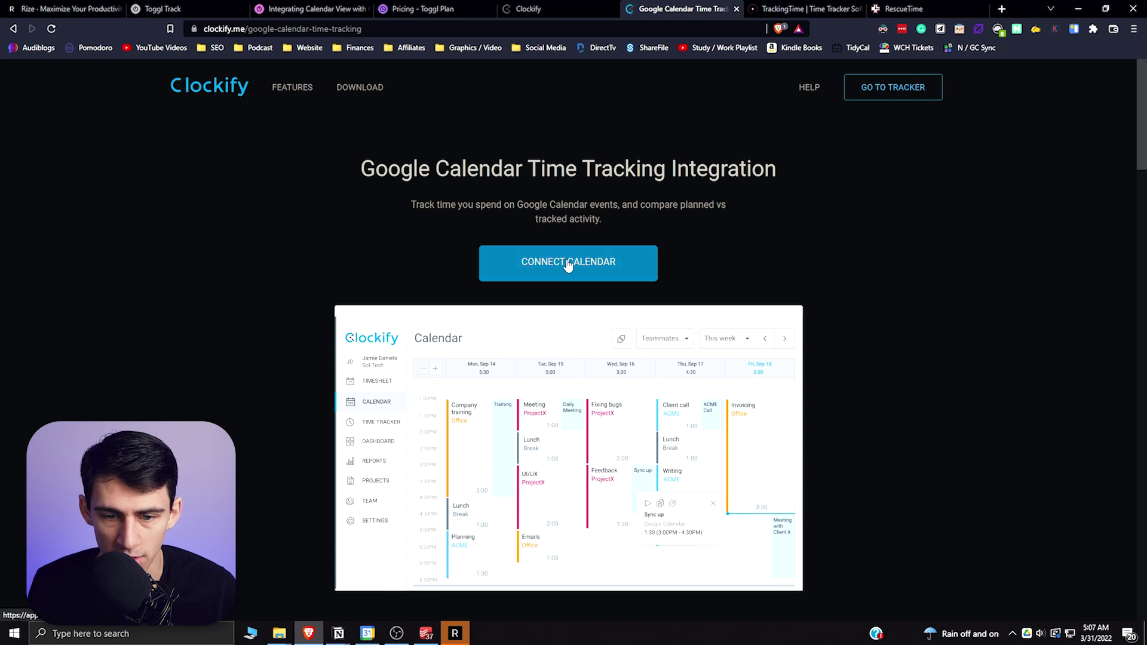
click(567, 265)
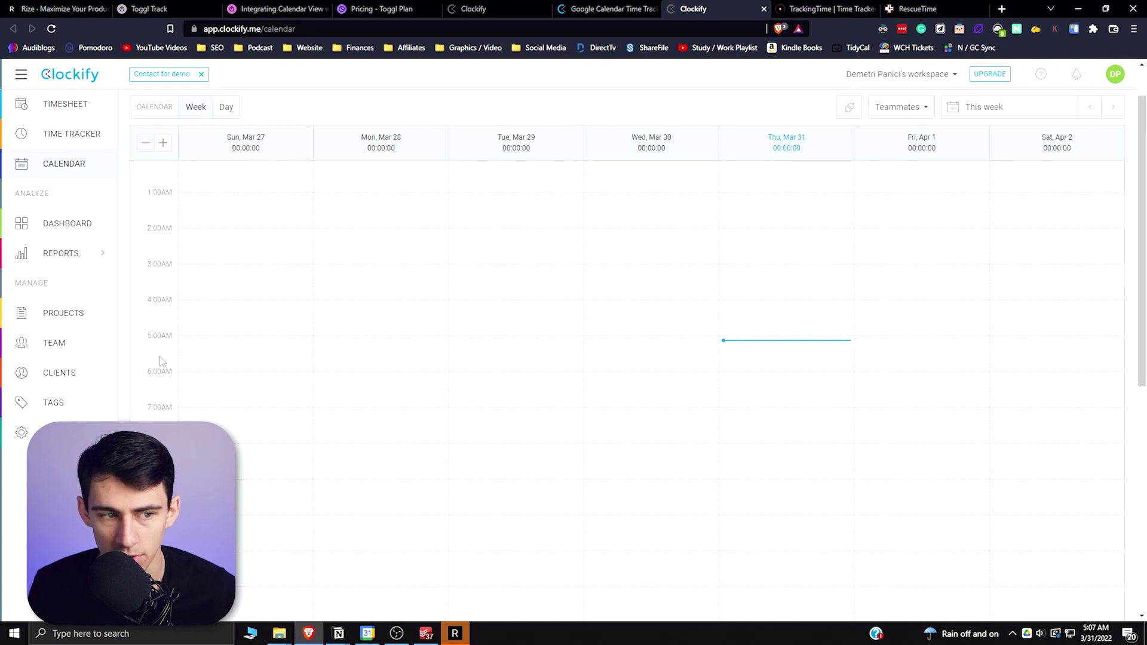
click(849, 107)
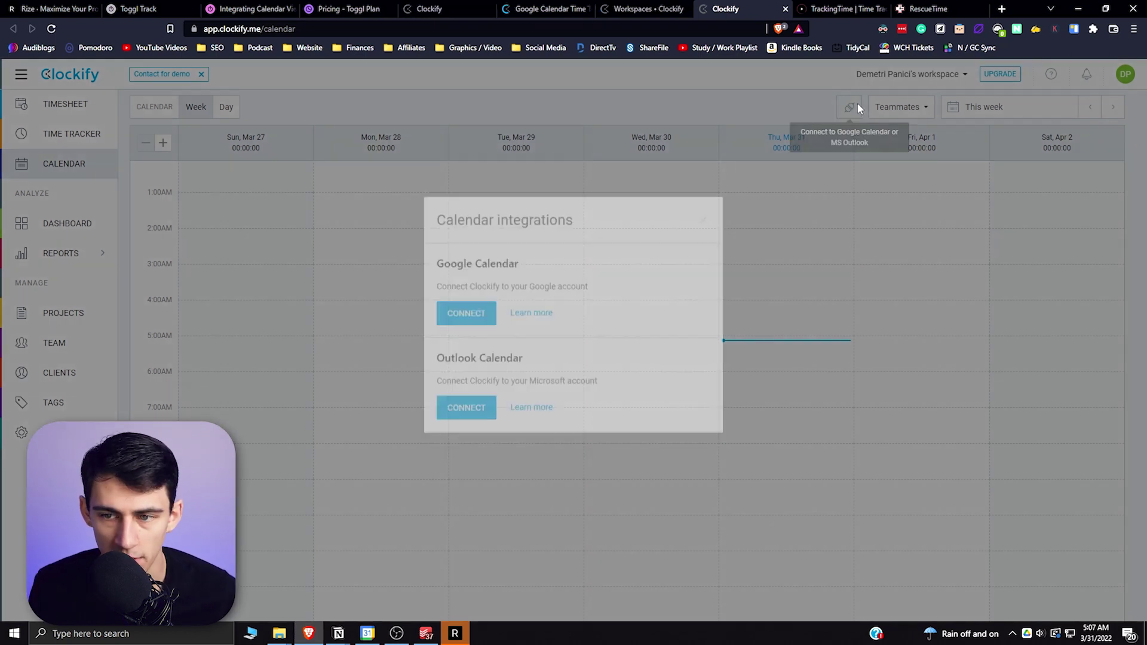
click(488, 351)
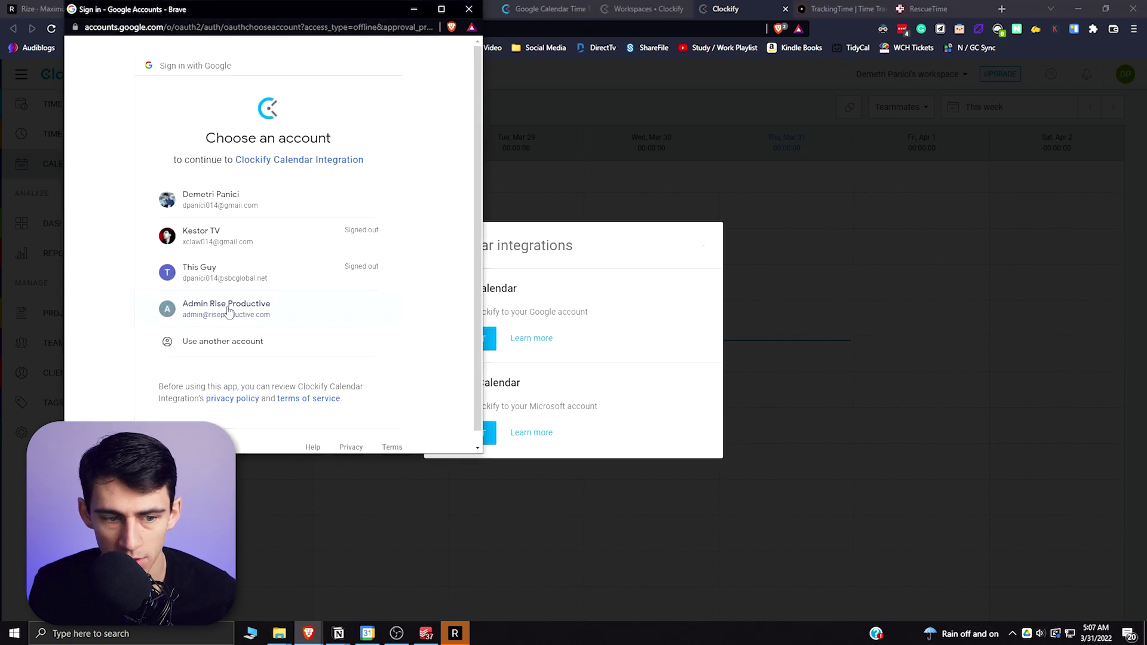
click(227, 308)
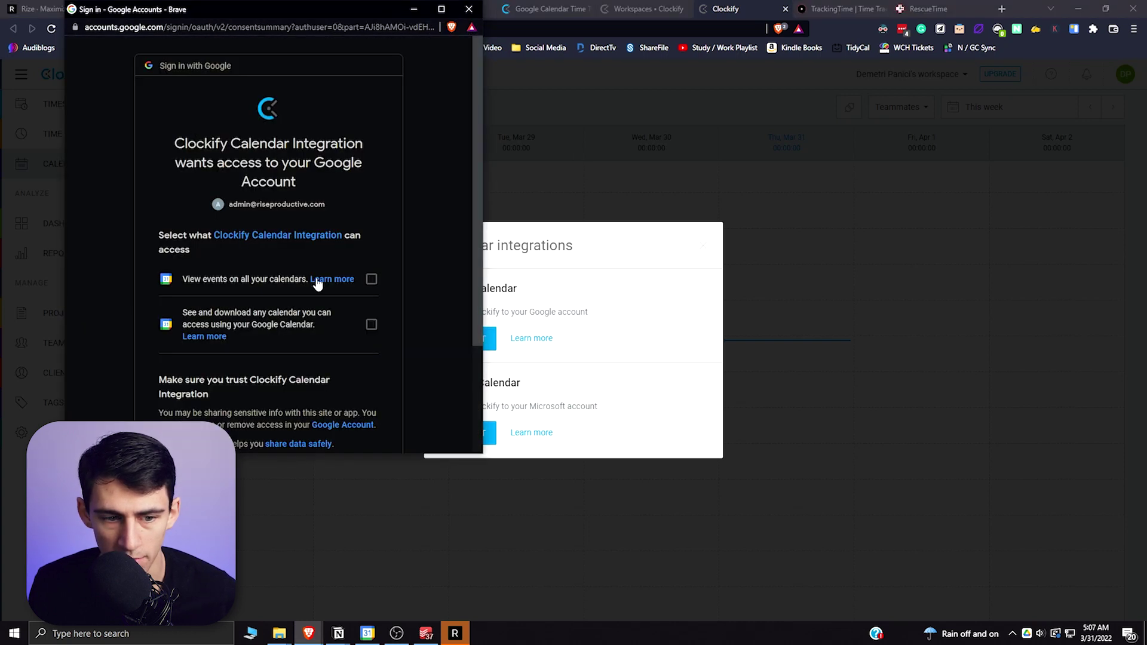
click(372, 279)
click(372, 324)
scroll(328, 359, down, 2)
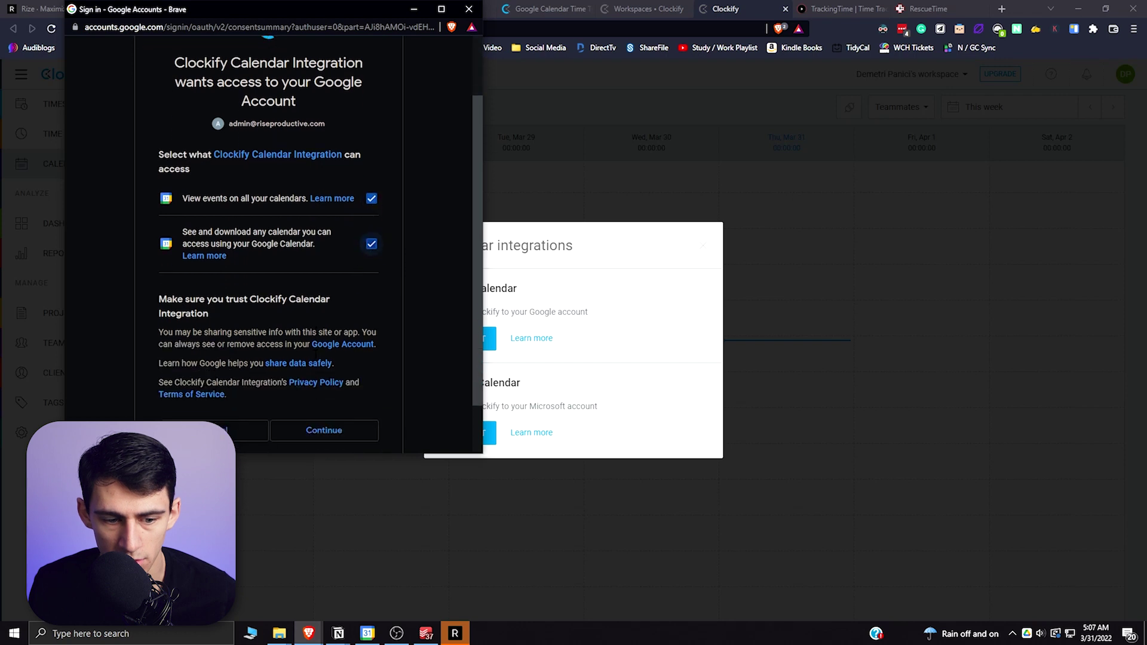
click(330, 402)
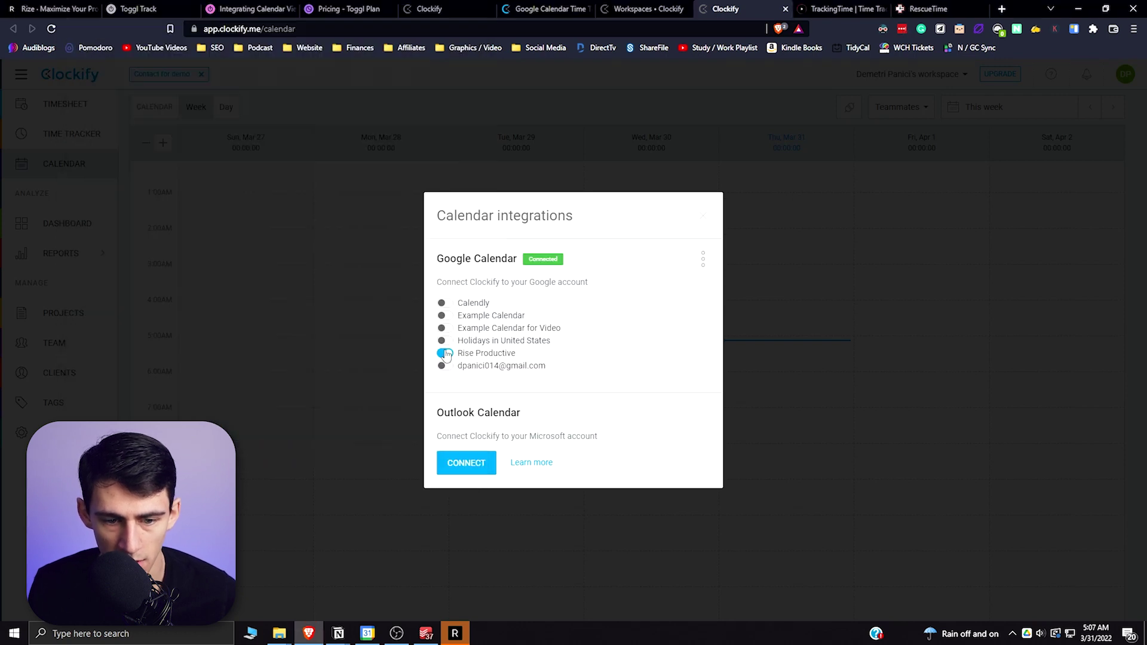
click(445, 365)
click(445, 303)
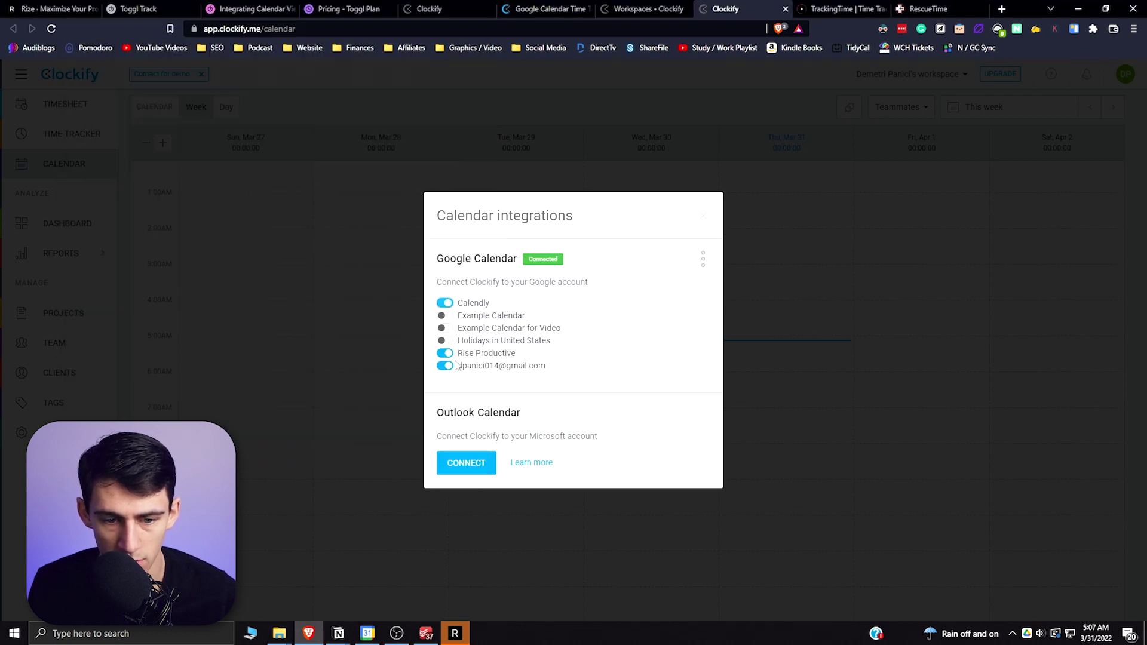
click(468, 469)
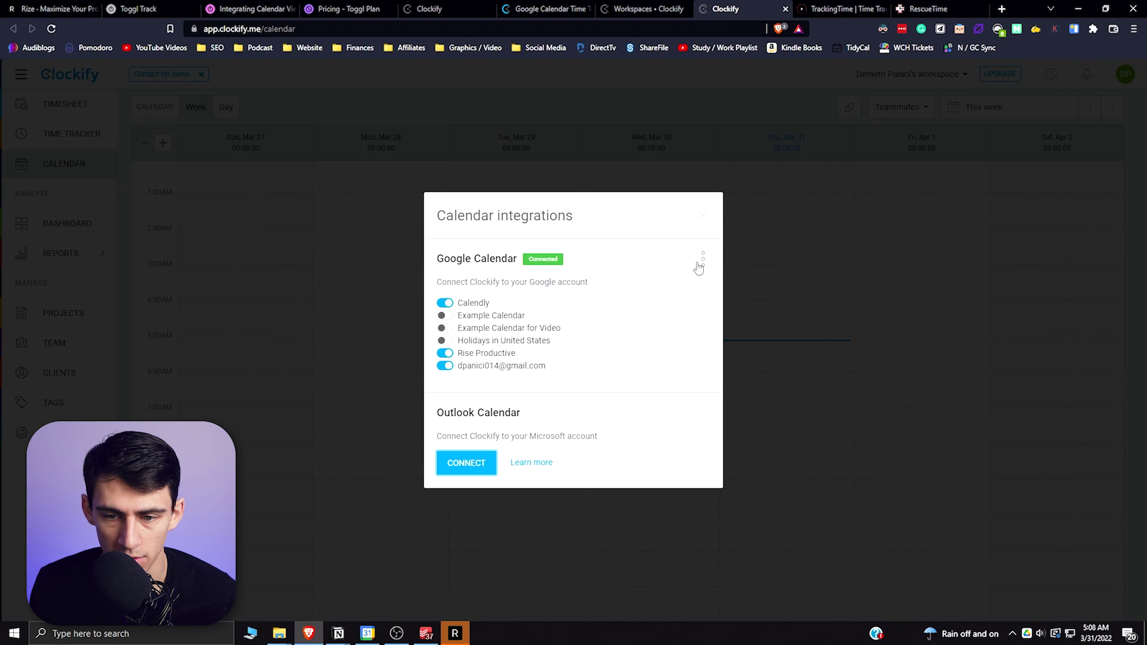
key(Escape)
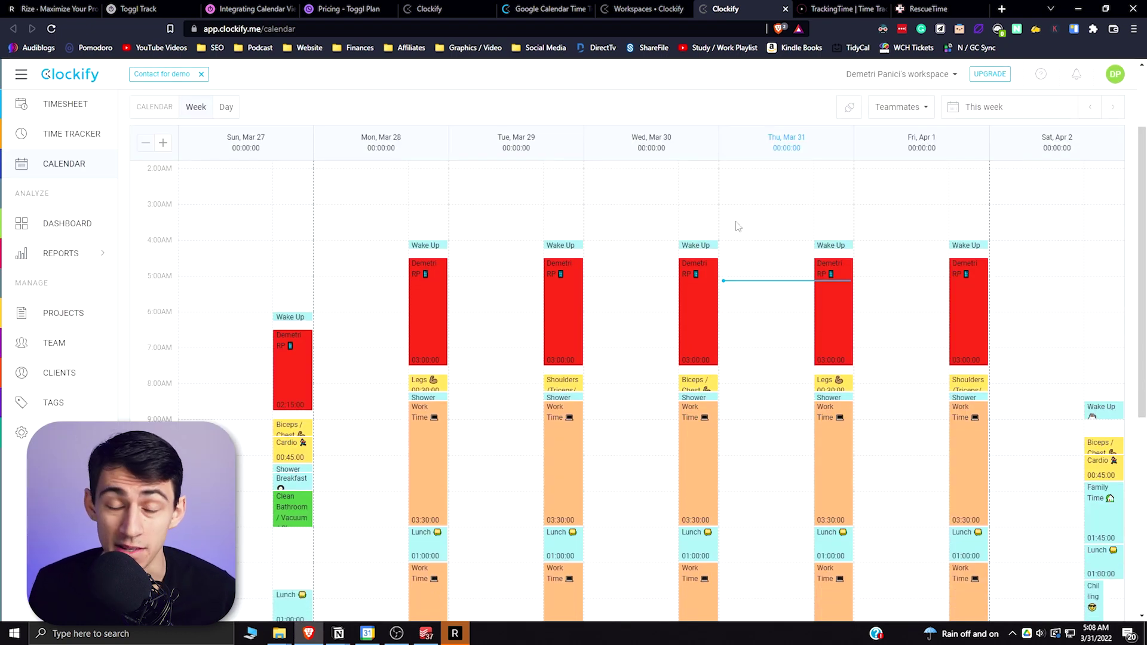
mouse_move(836, 363)
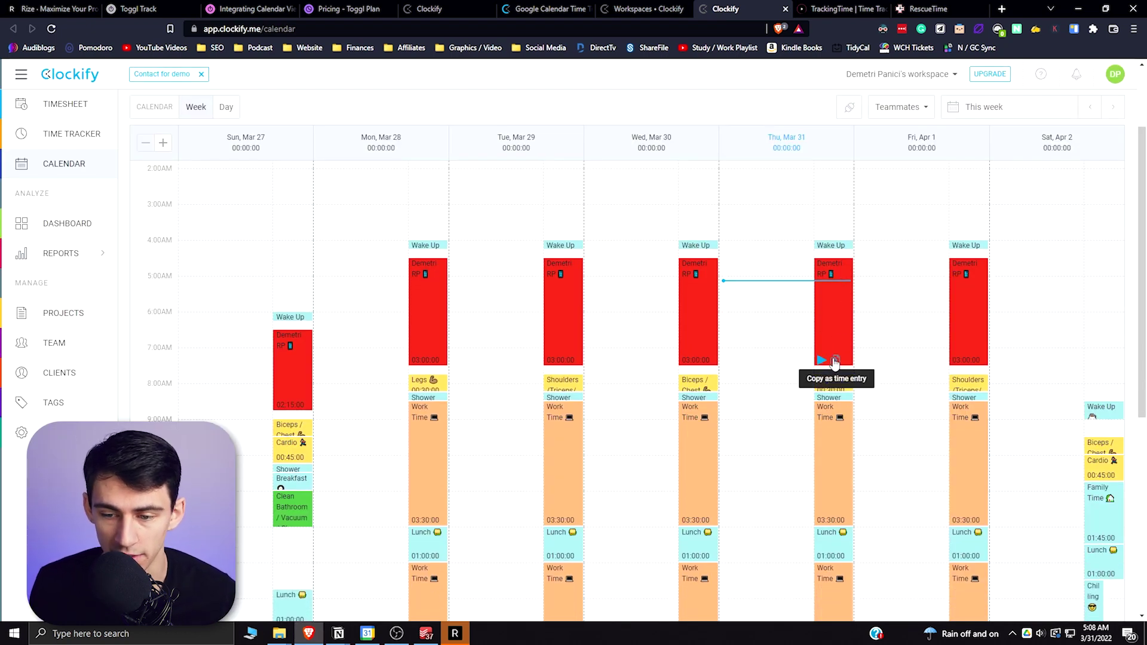
click(835, 361)
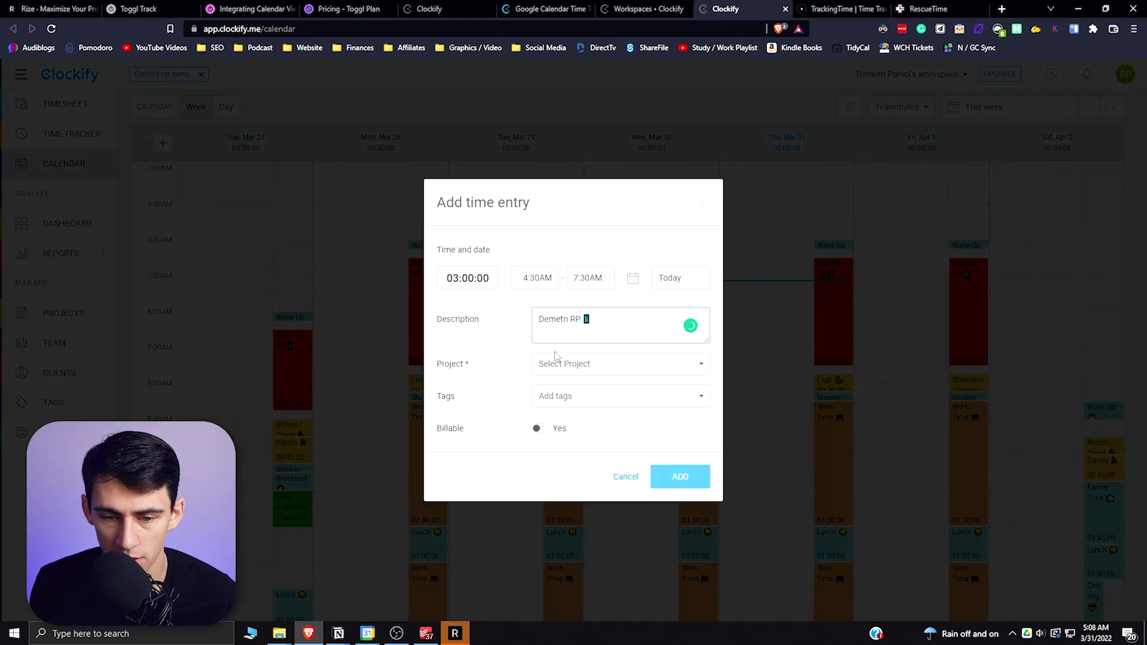
click(560, 371)
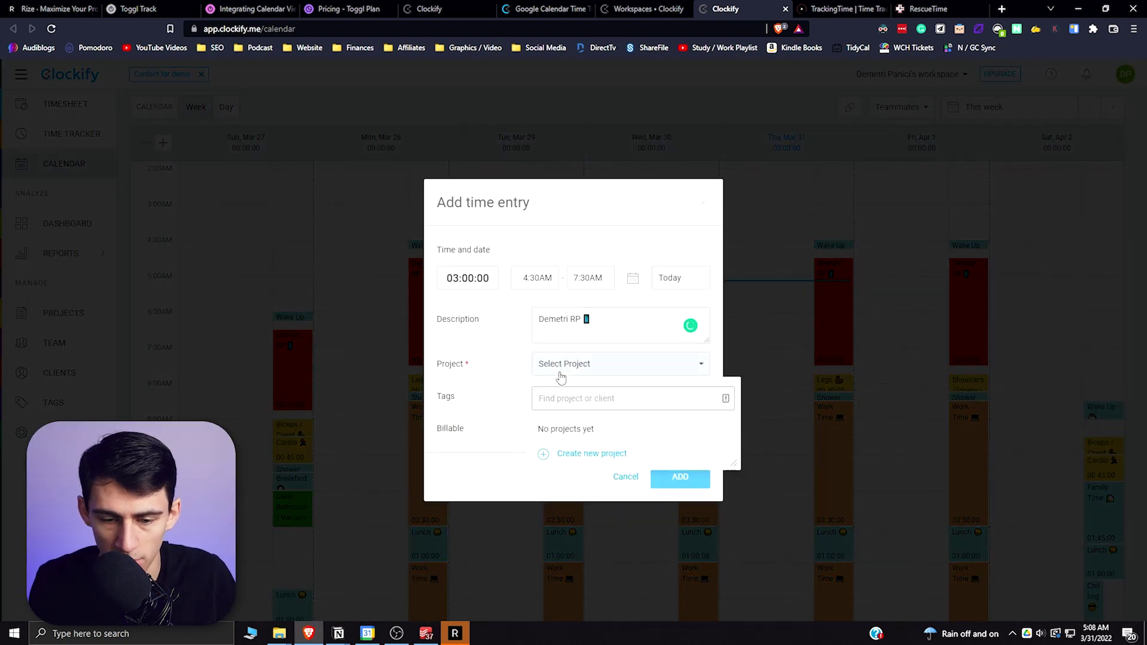
key(Return)
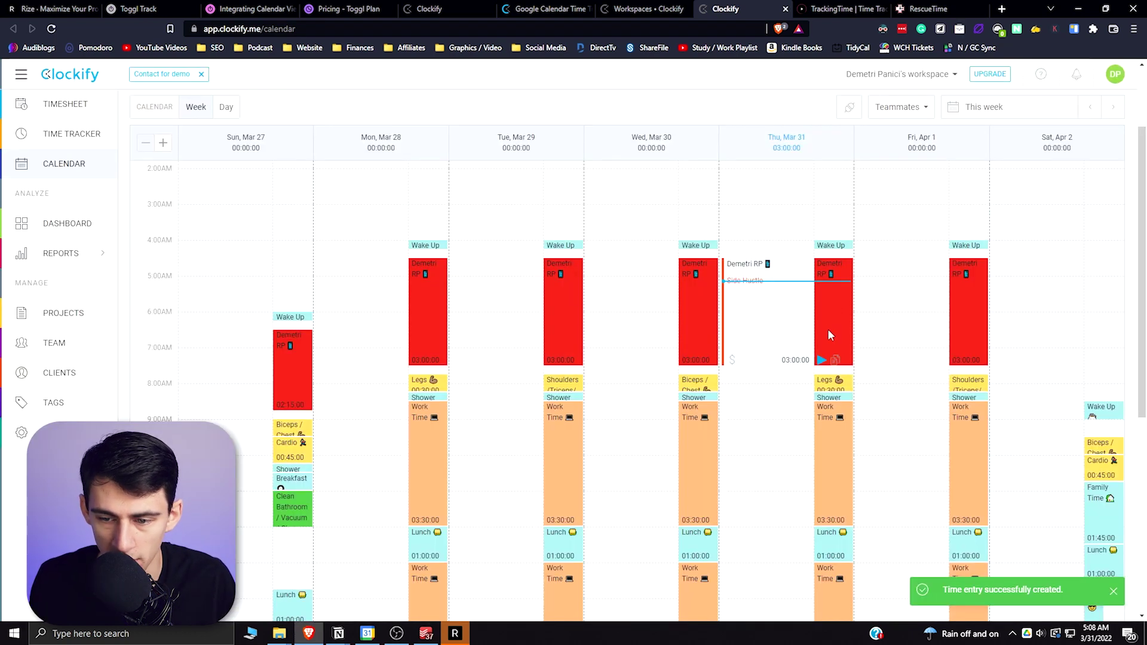
click(758, 351)
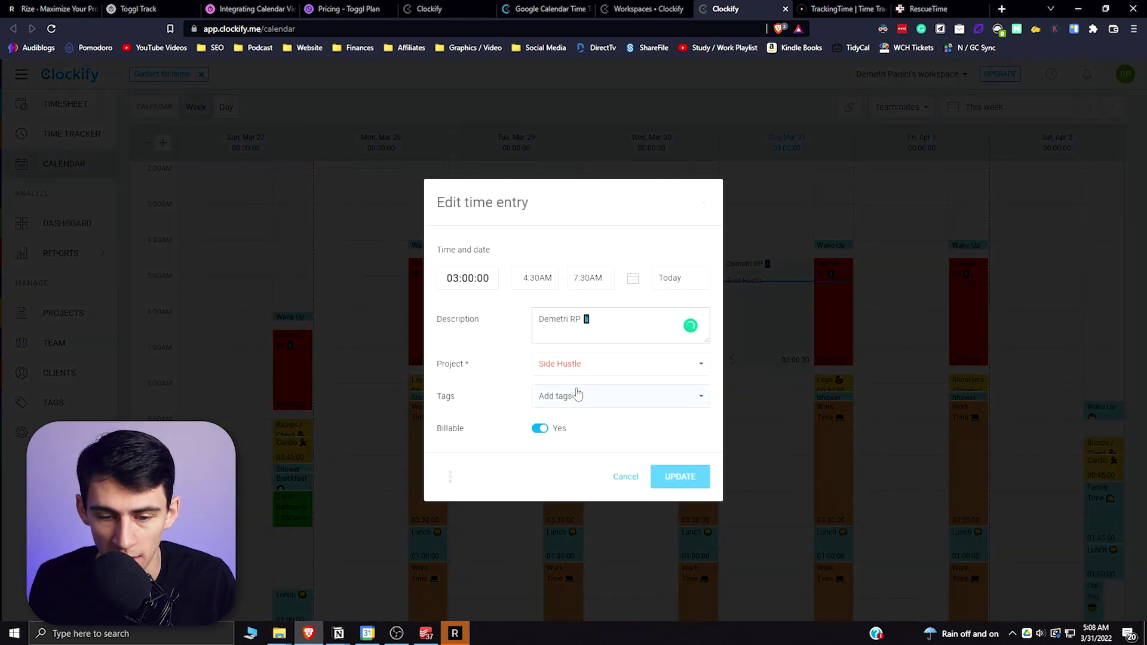
click(540, 428)
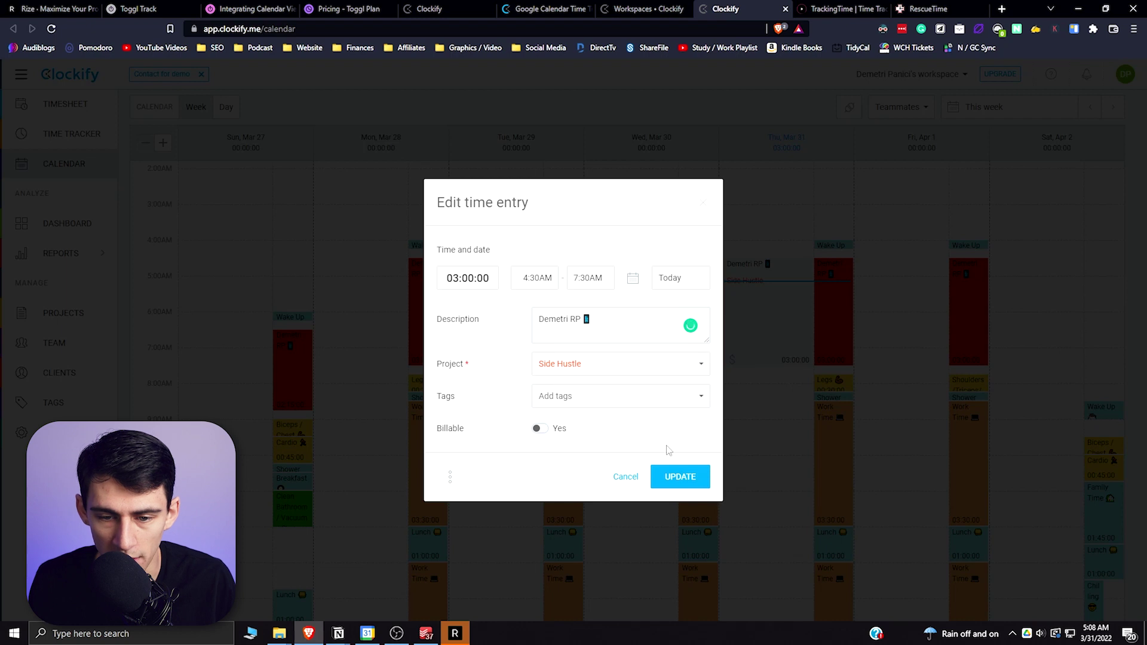
click(681, 479)
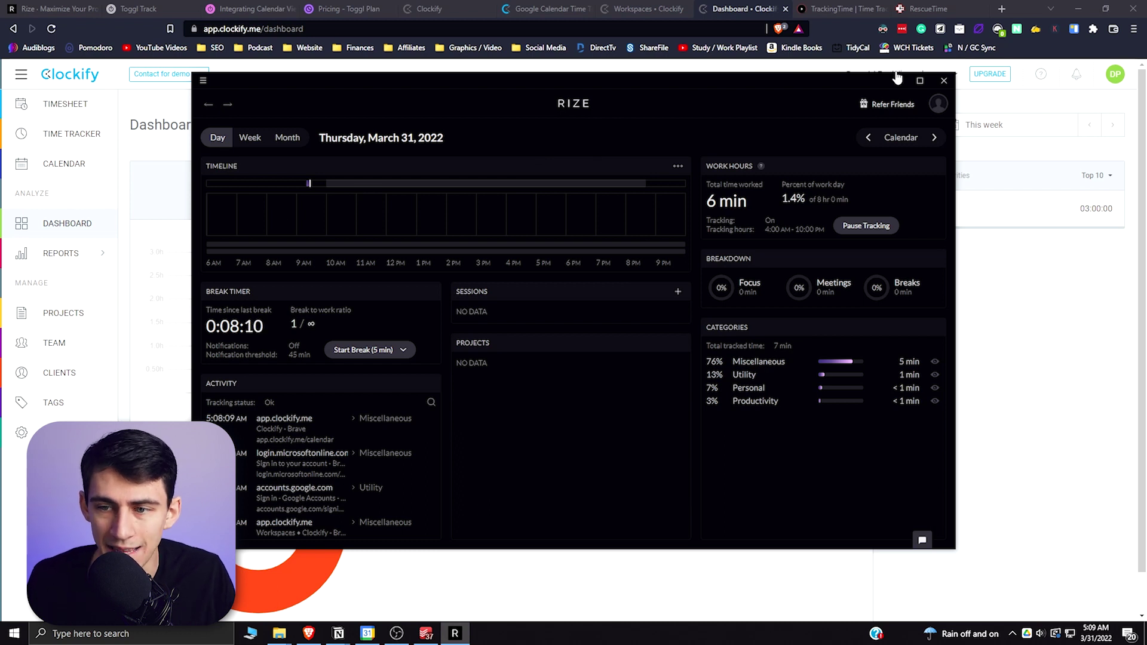
click(920, 80)
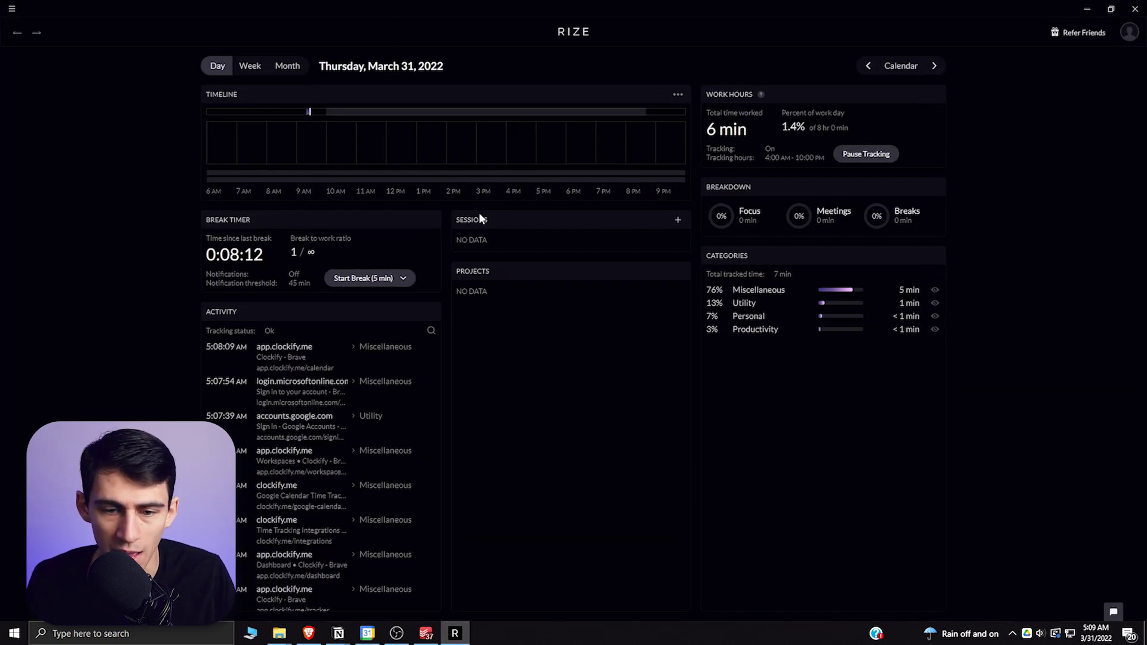
click(287, 65)
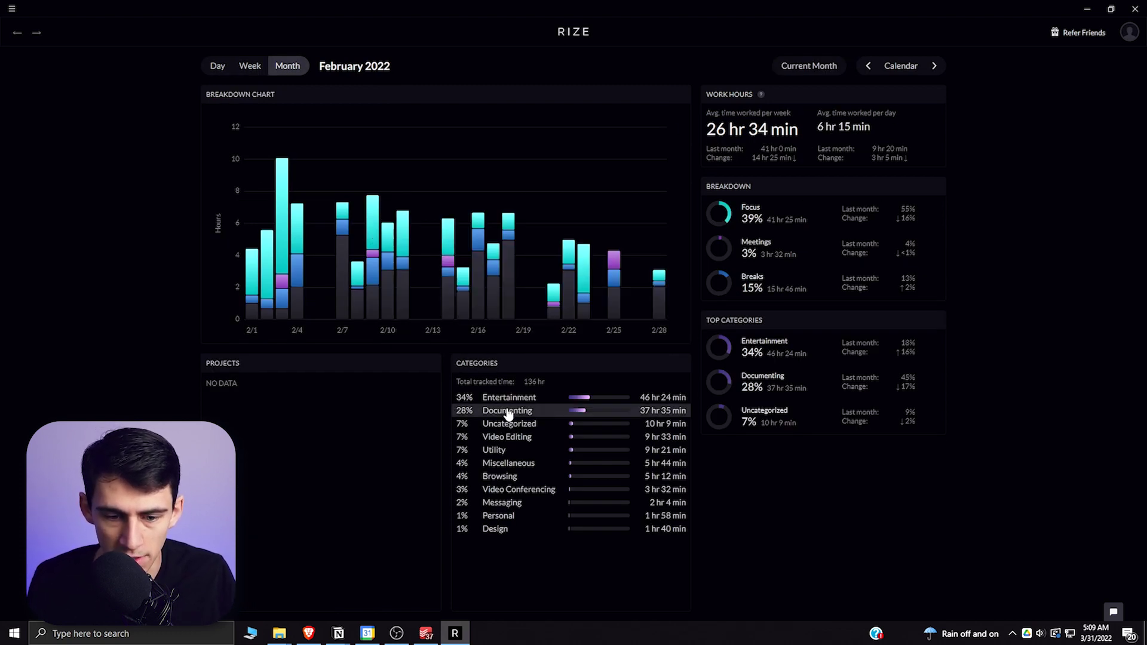
mouse_move(510, 226)
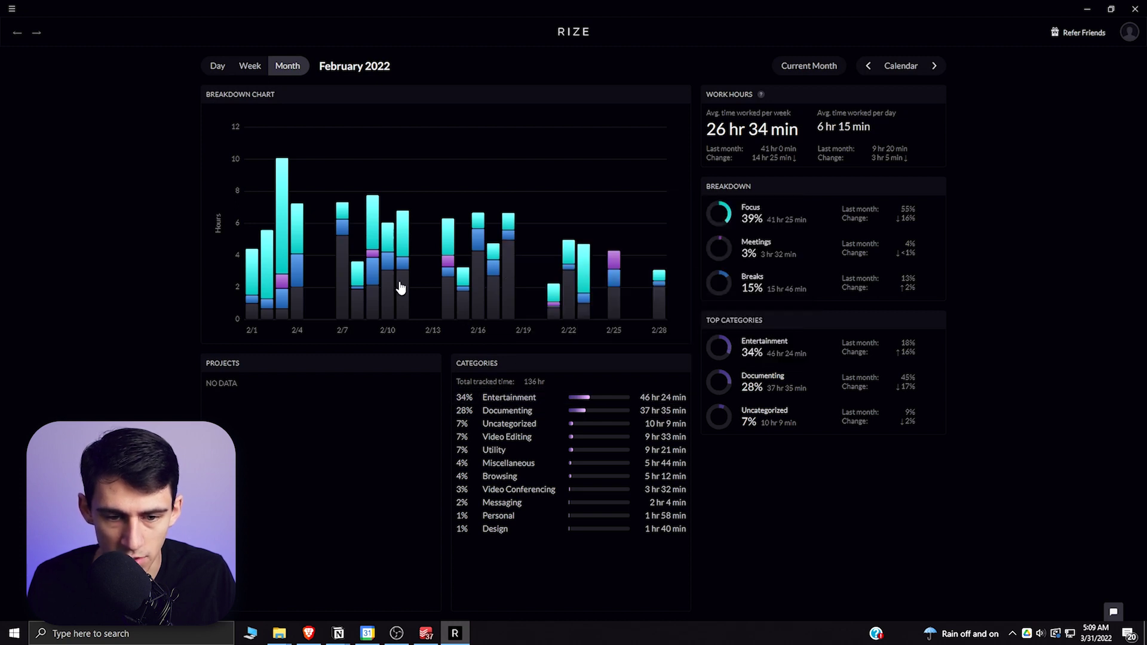
mouse_move(377, 219)
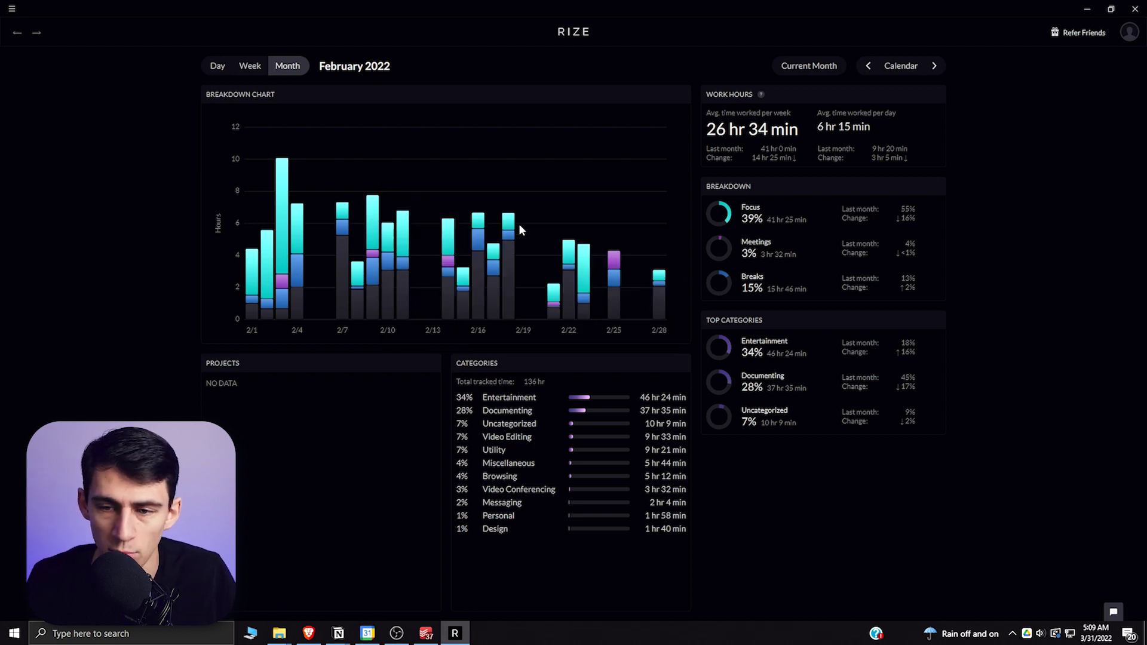
click(868, 66)
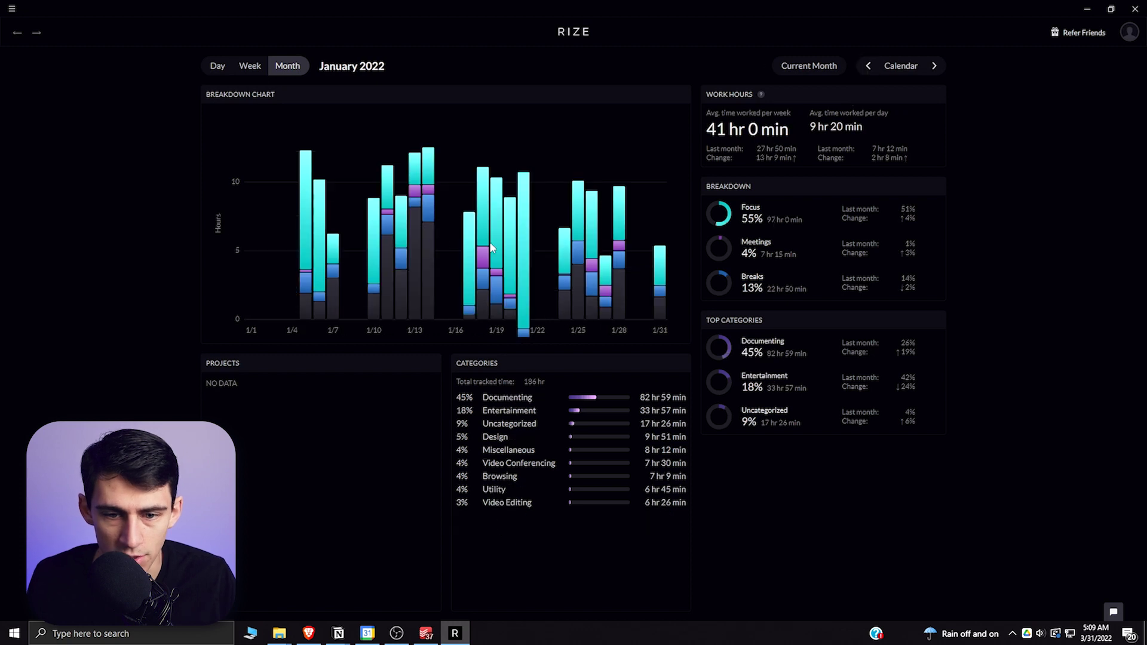
mouse_move(527, 250)
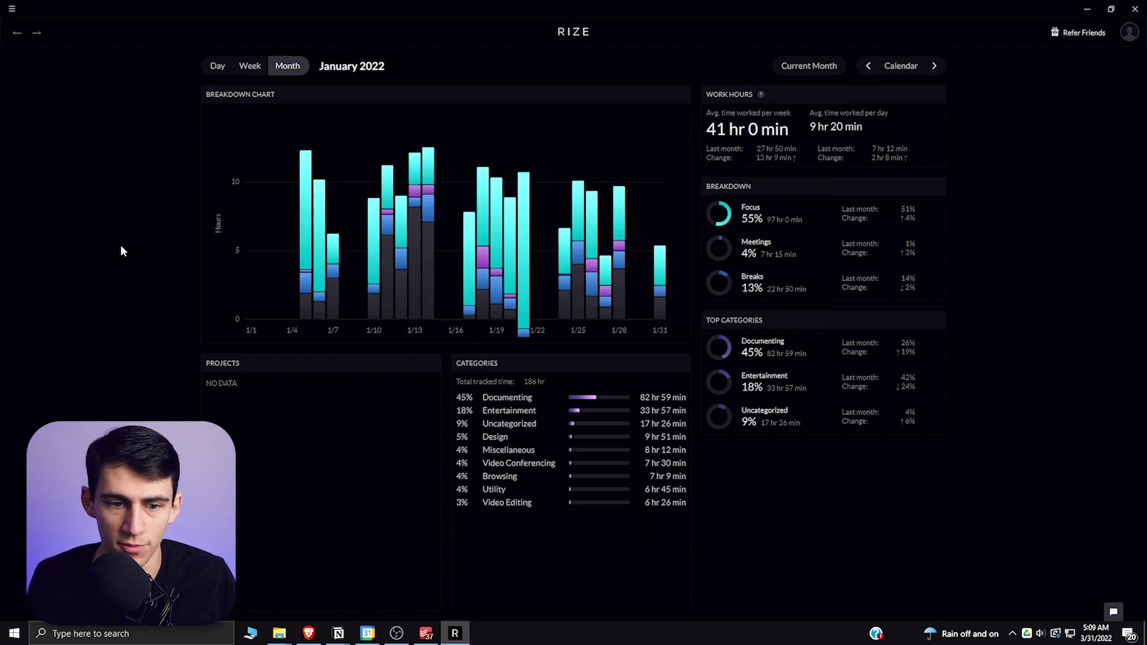
mouse_move(303, 169)
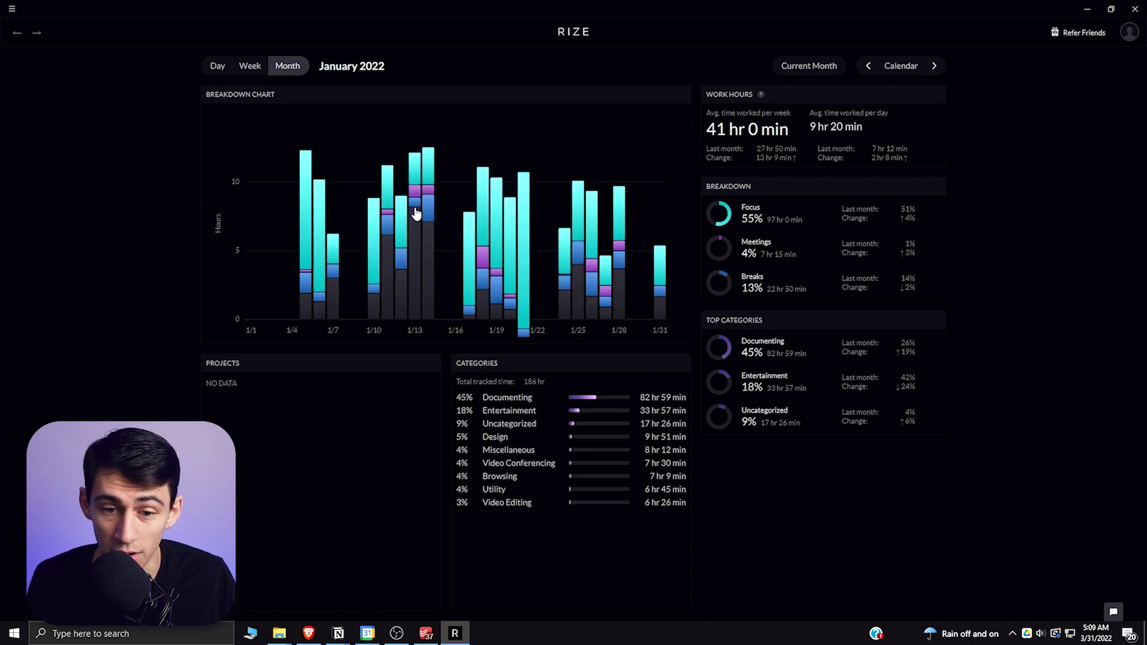
mouse_move(617, 223)
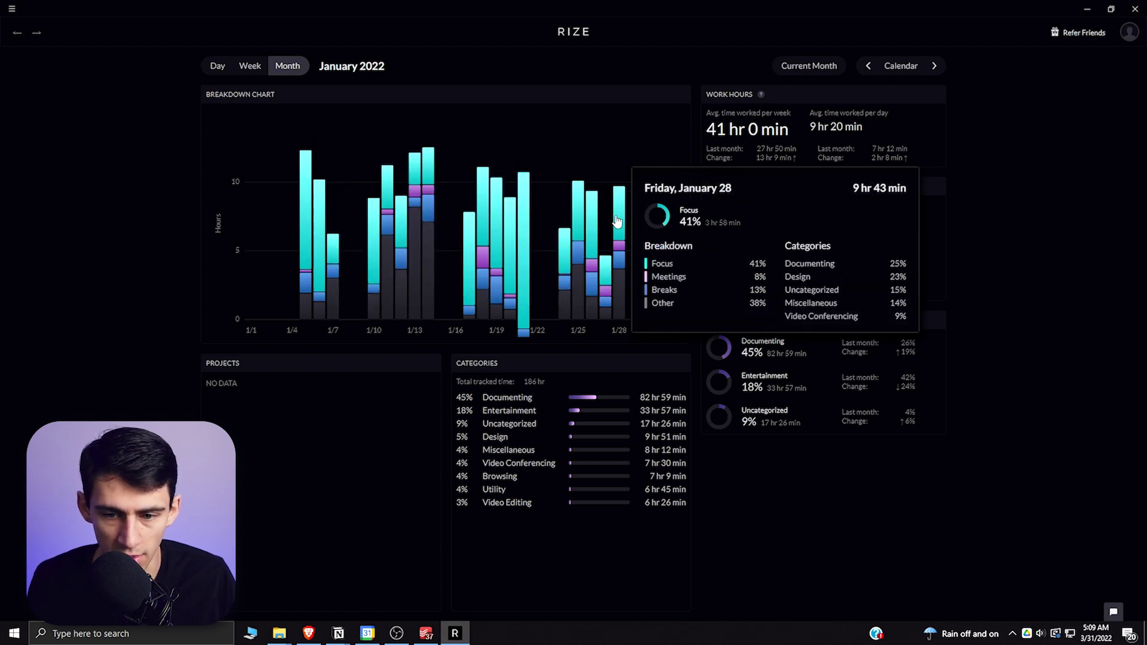
mouse_move(579, 304)
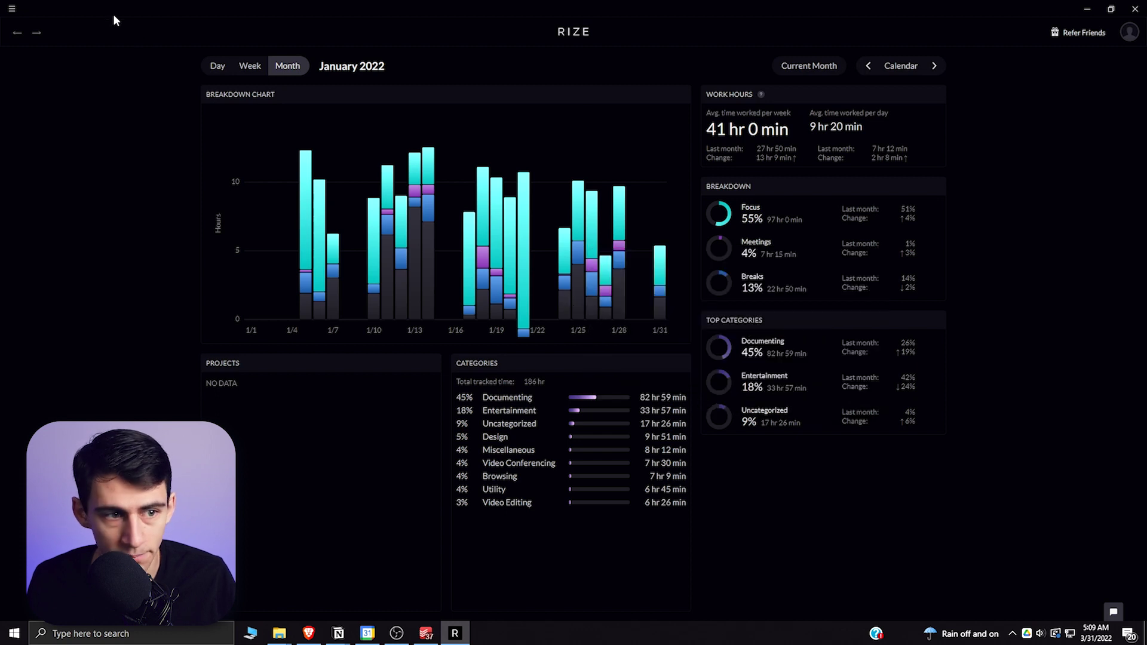
mouse_move(625, 308)
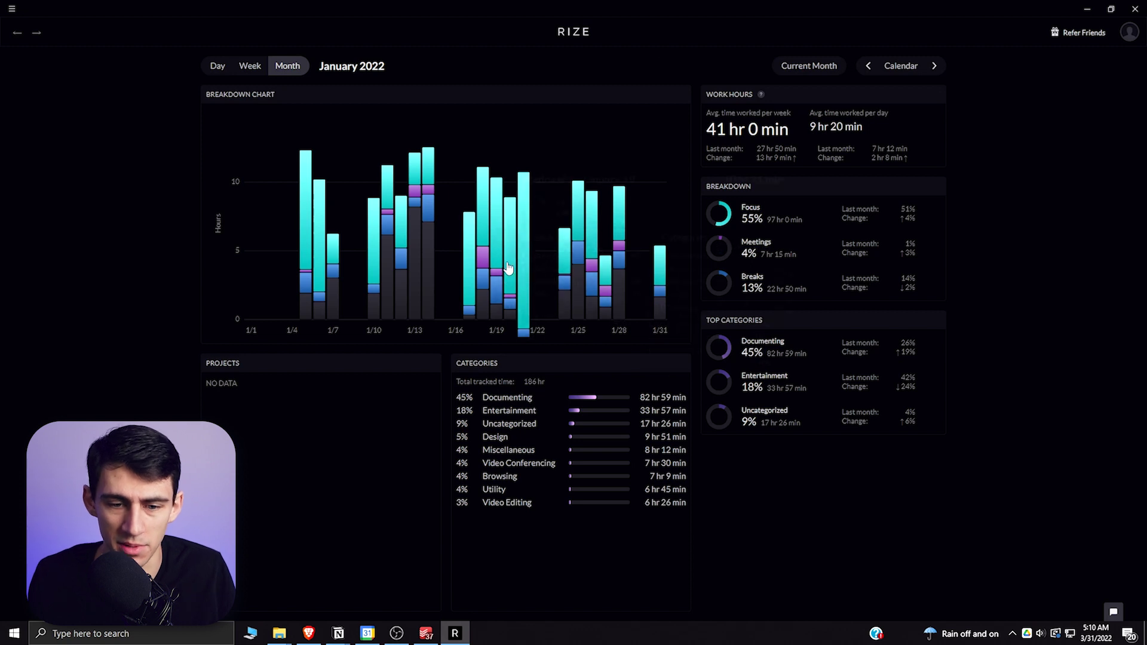
click(494, 237)
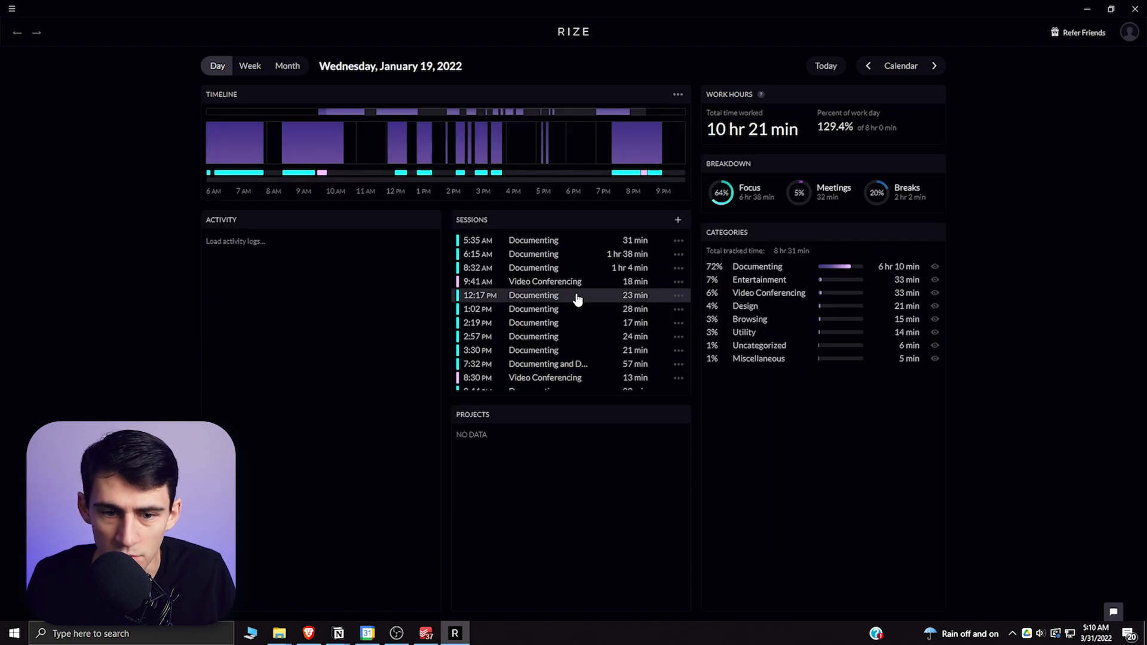
scroll(575, 299, down, 1)
scroll(571, 299, up, 1)
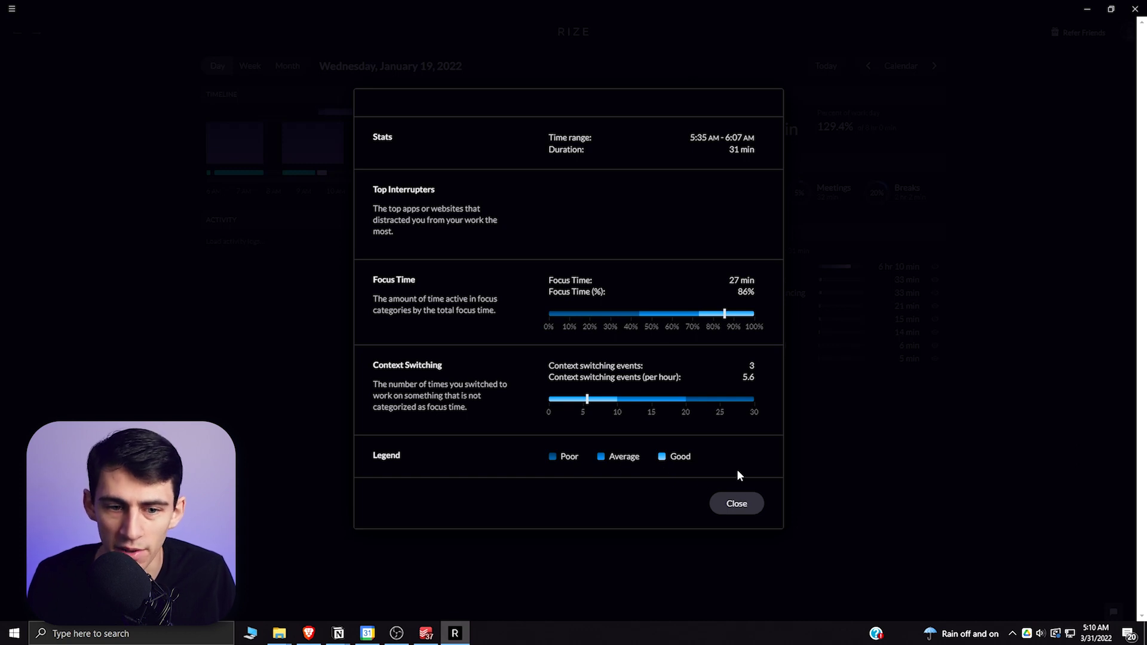
click(737, 505)
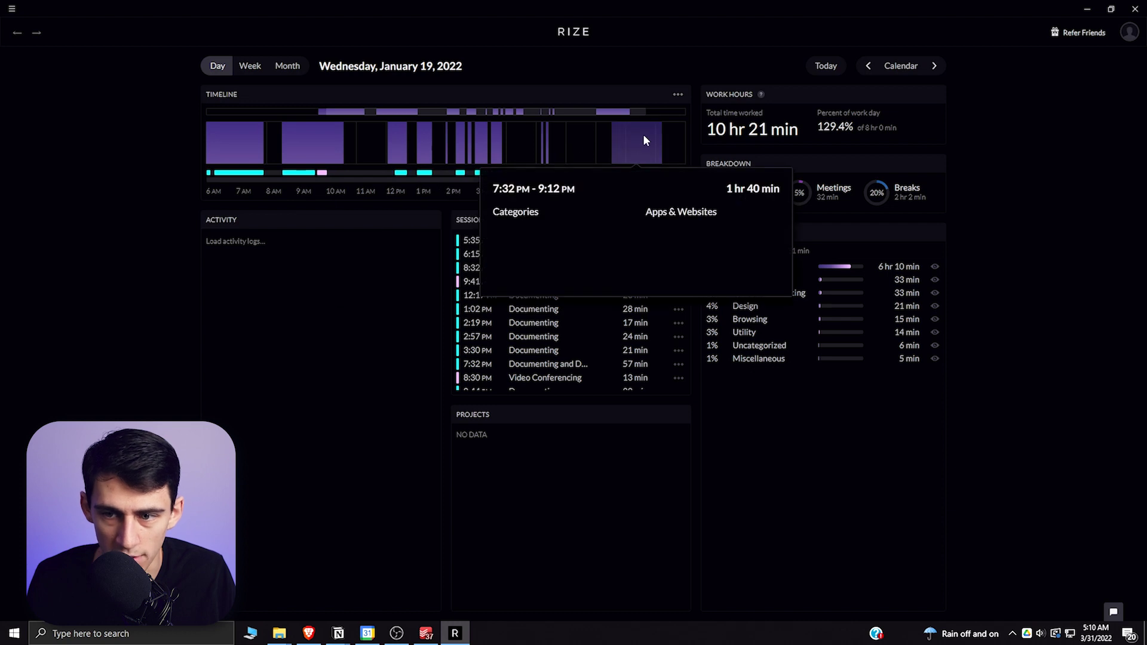
click(1087, 9)
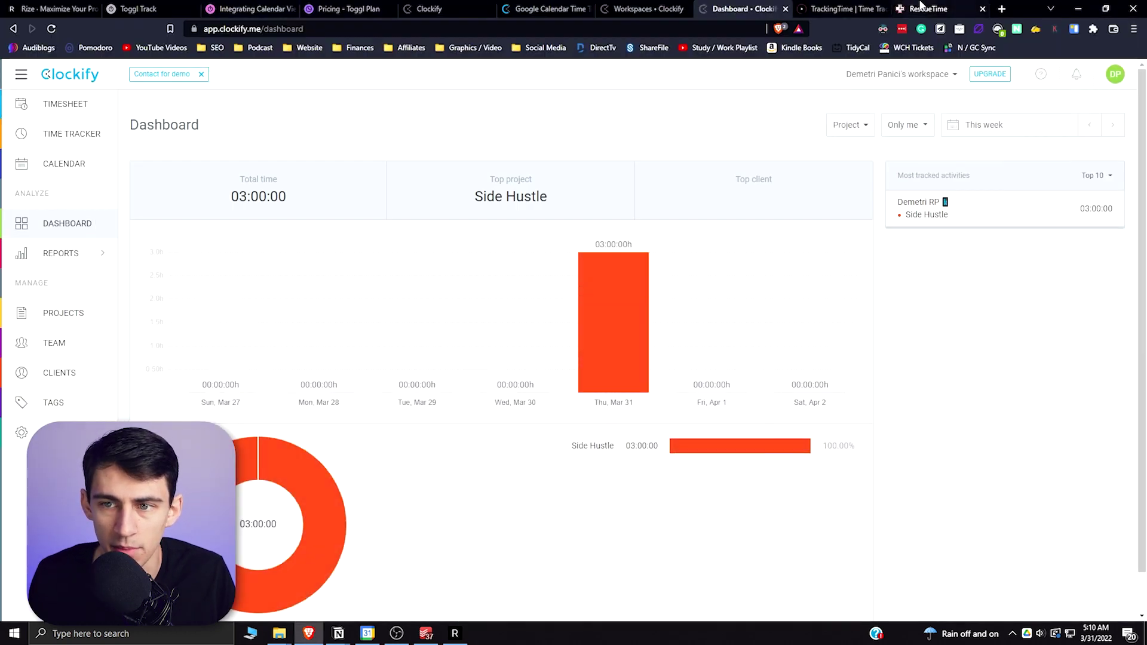
Step: Scroll the rize.io site to its pricing: $9.99 billed annually or $14.99 monthly, 14-day trial
key(ctrl+1)
scroll(568, 281, down, 8)
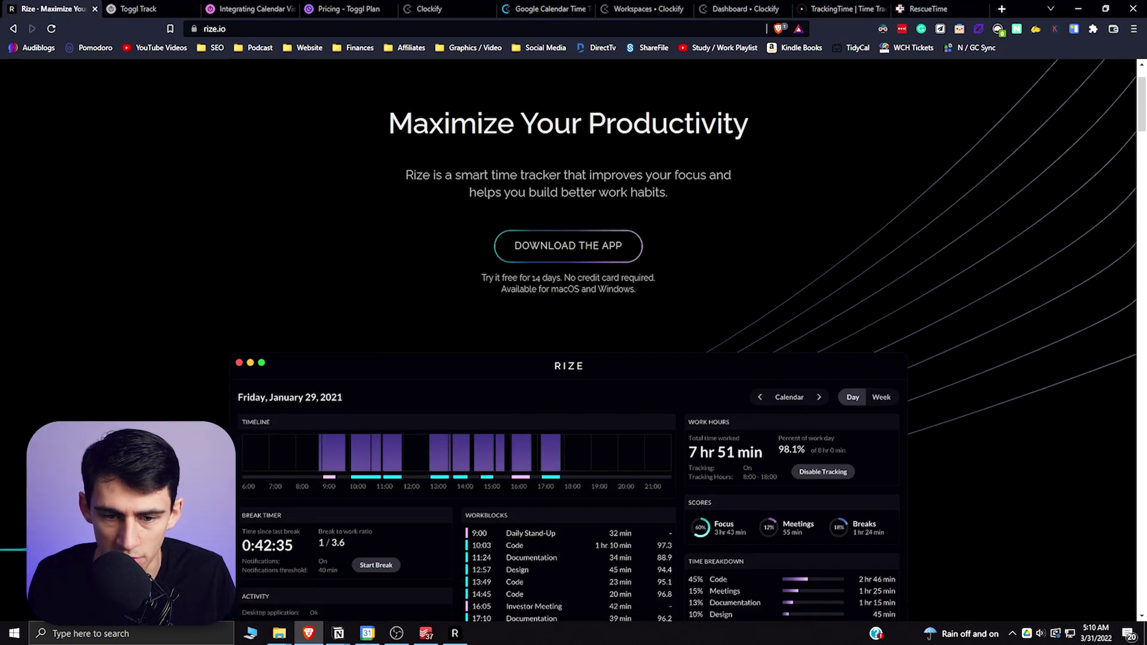
scroll(569, 285, down, 12)
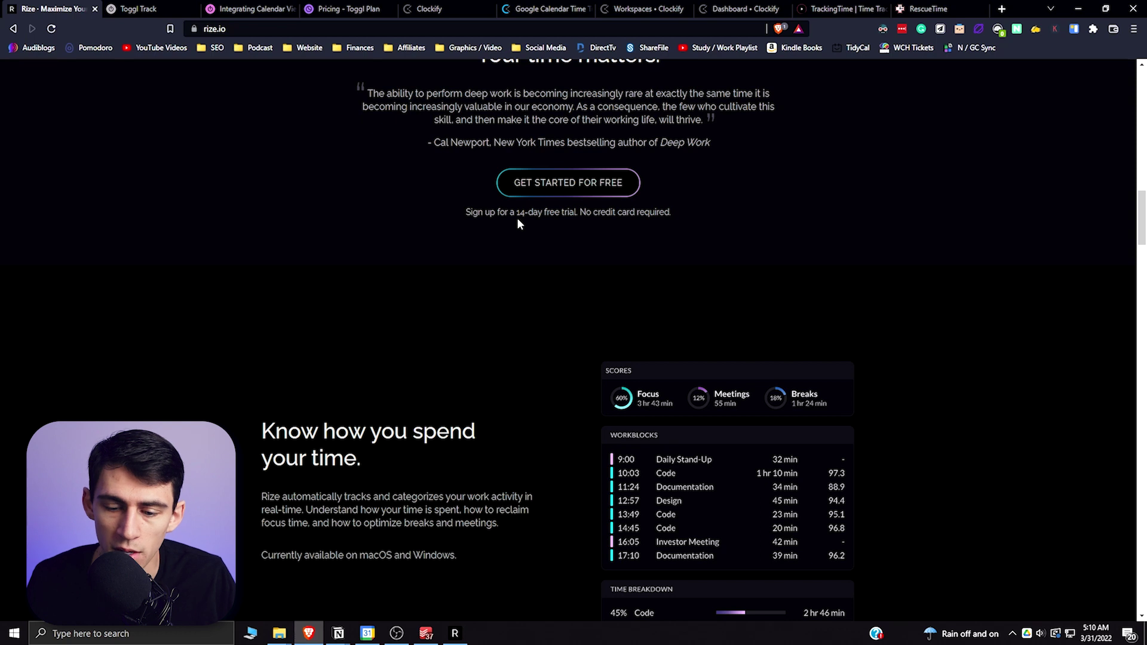
scroll(505, 263, down, 10)
scroll(626, 216, down, 10)
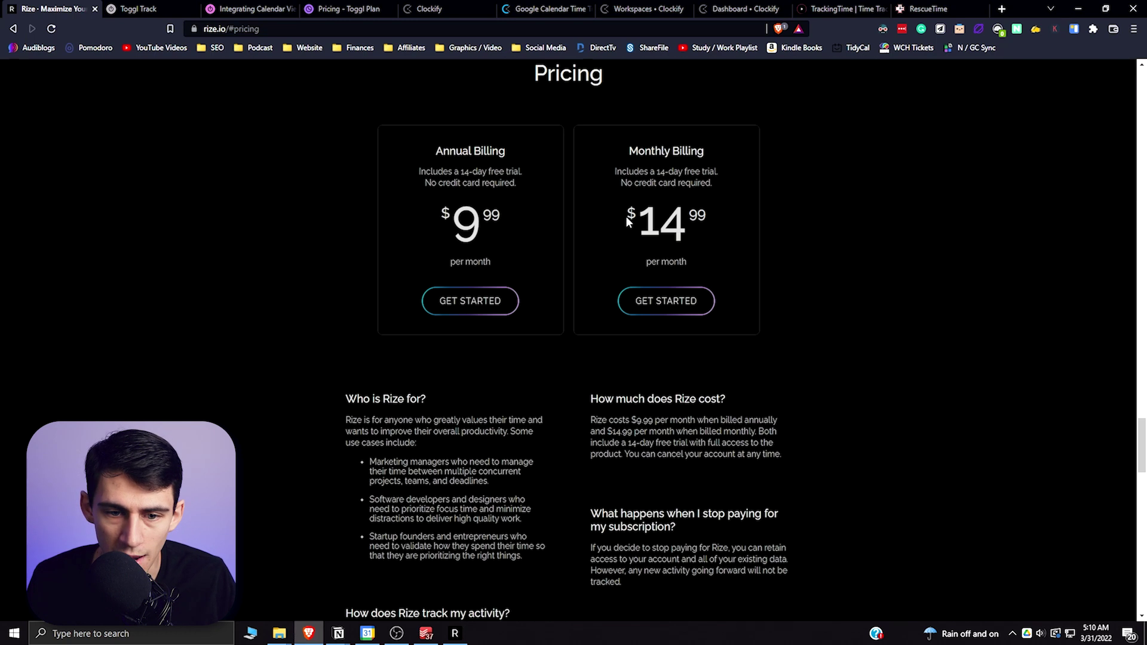